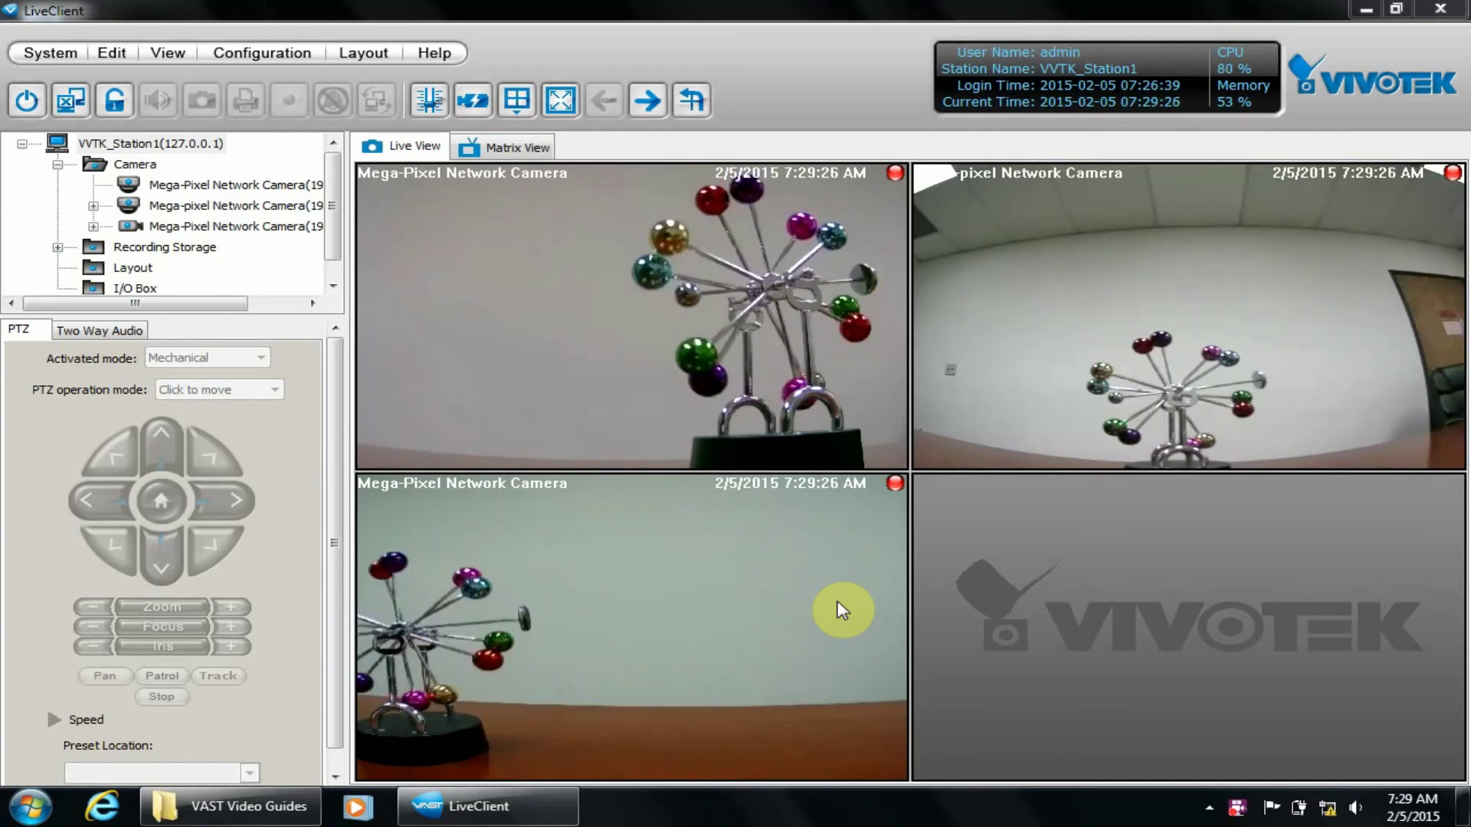
Step: Open the first camera's web configuration and go to Applications > Motion detection
right_click(227, 185)
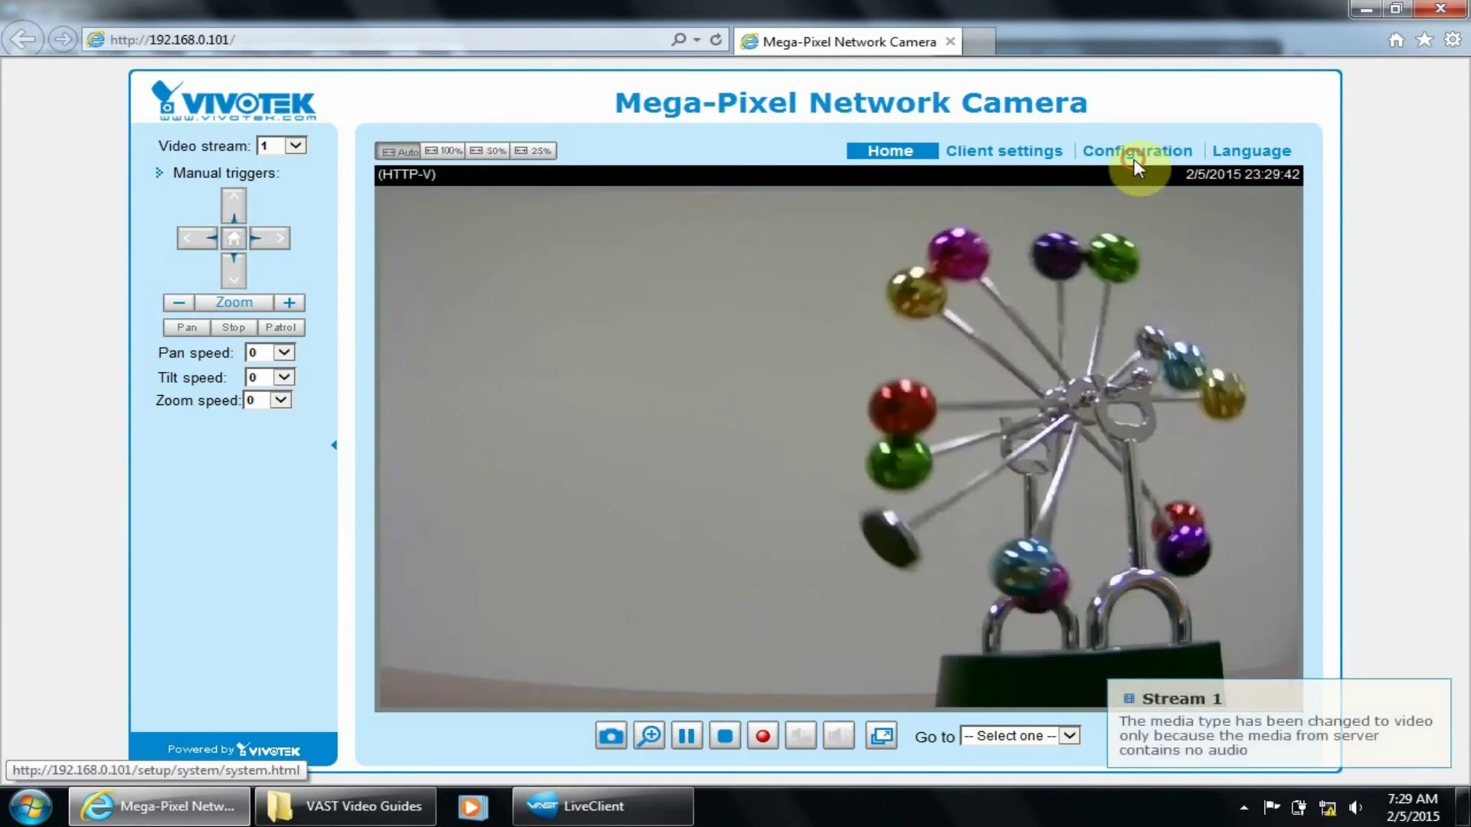
left_click(1135, 161)
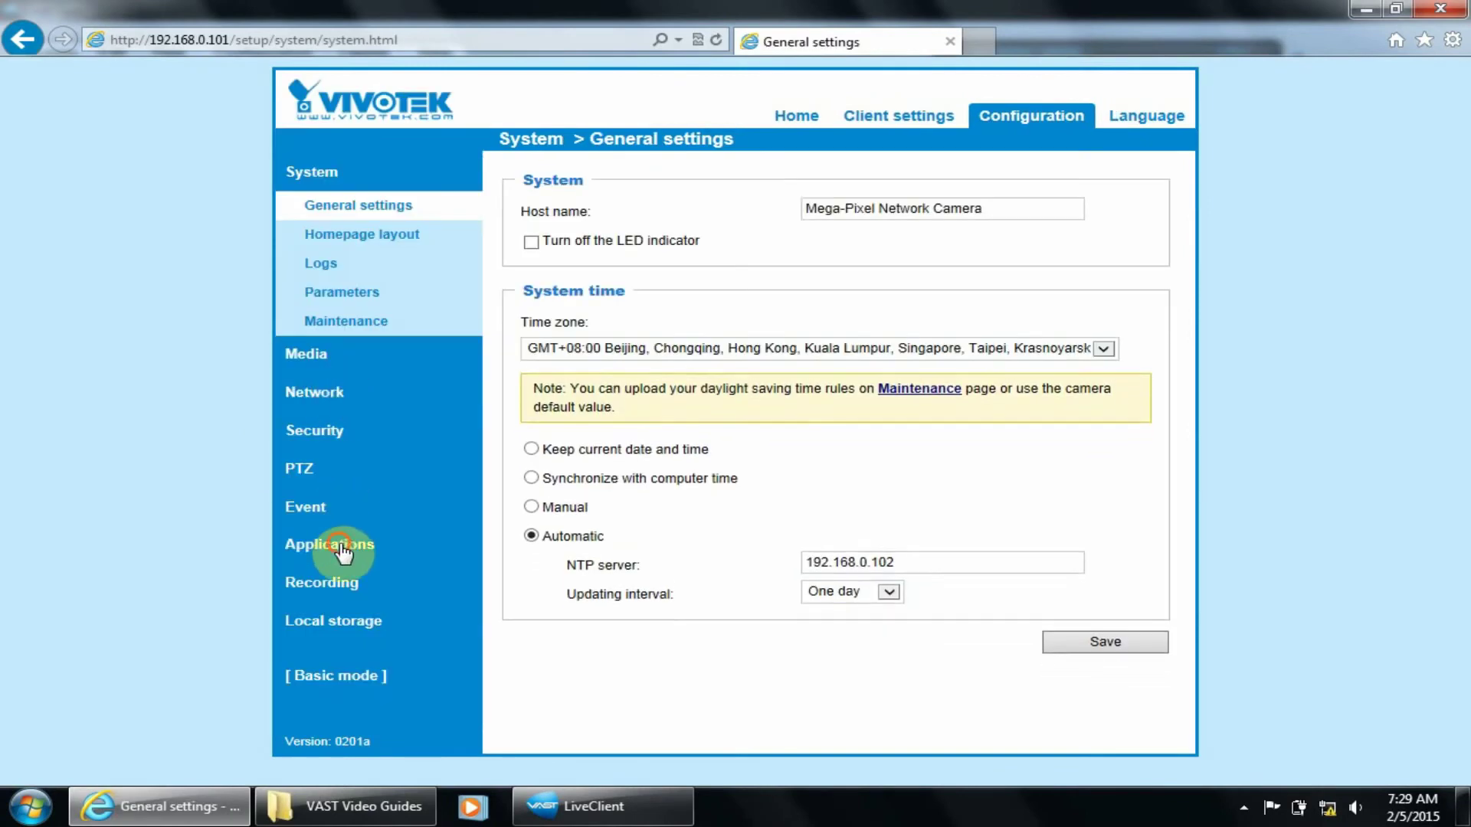
left_click(345, 544)
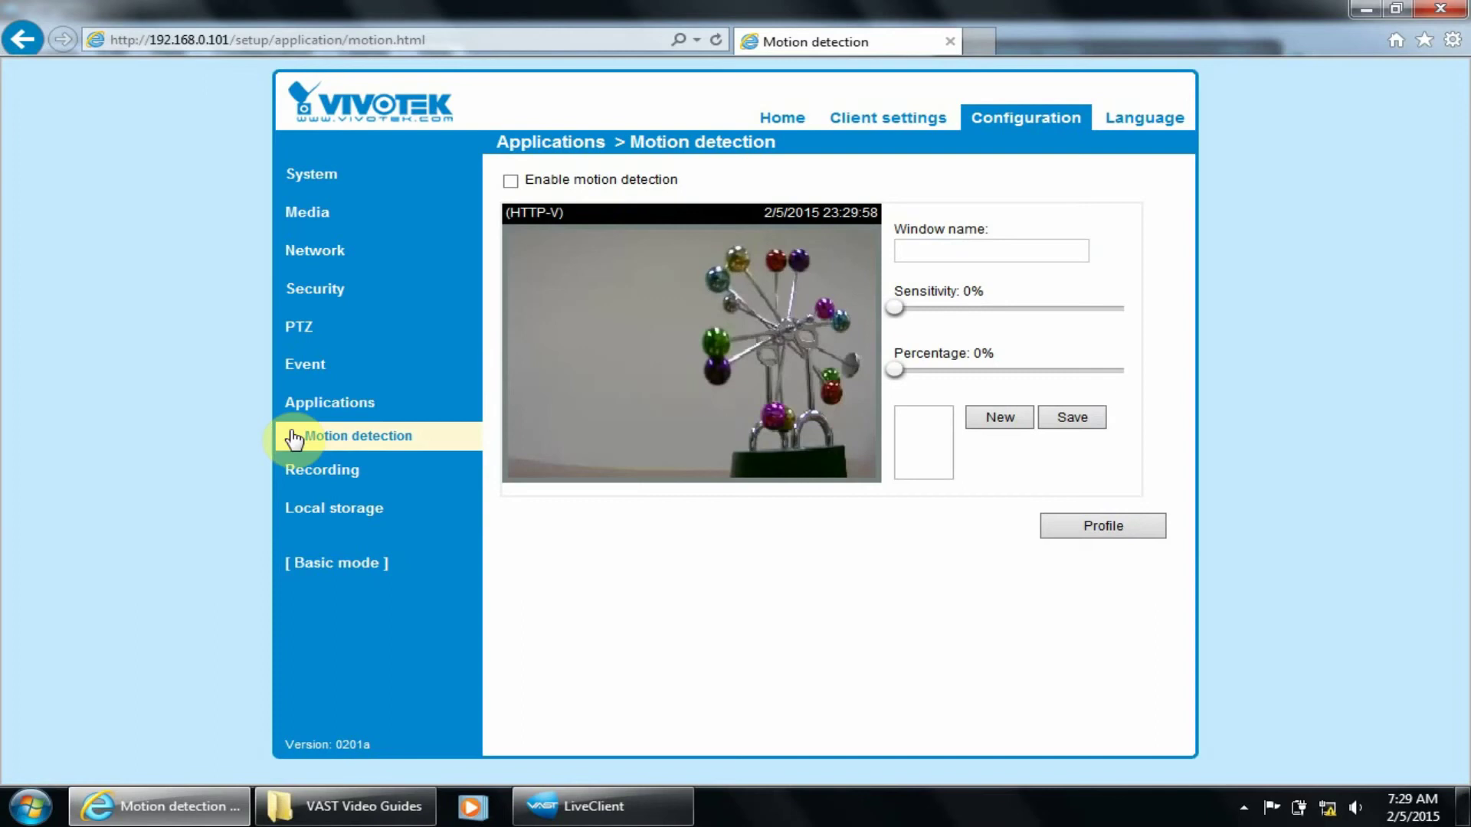
Step: Enable motion detection and add a new window stretched over nearly the whole video view
left_click(508, 183)
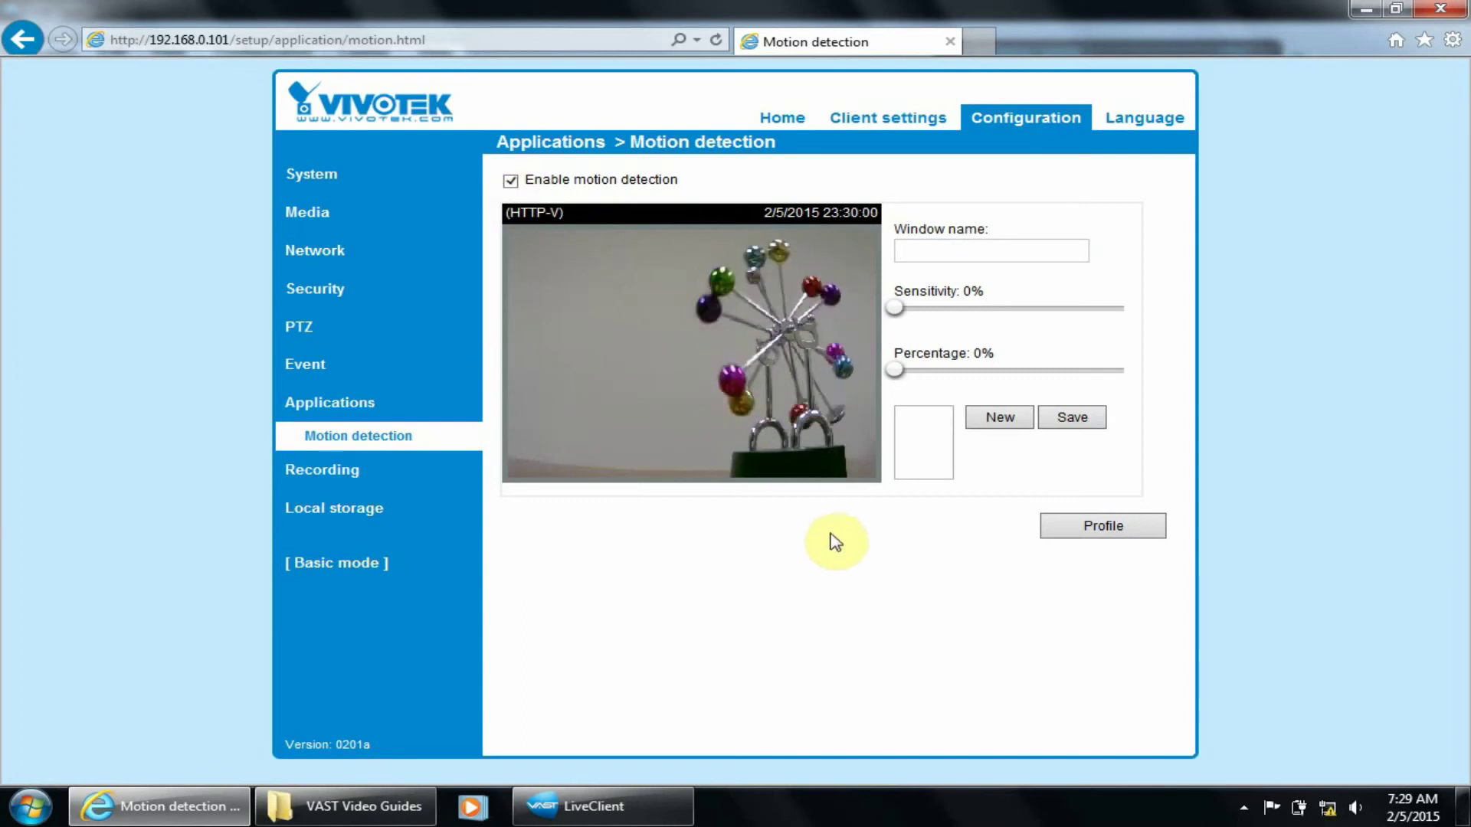
left_click(1013, 419)
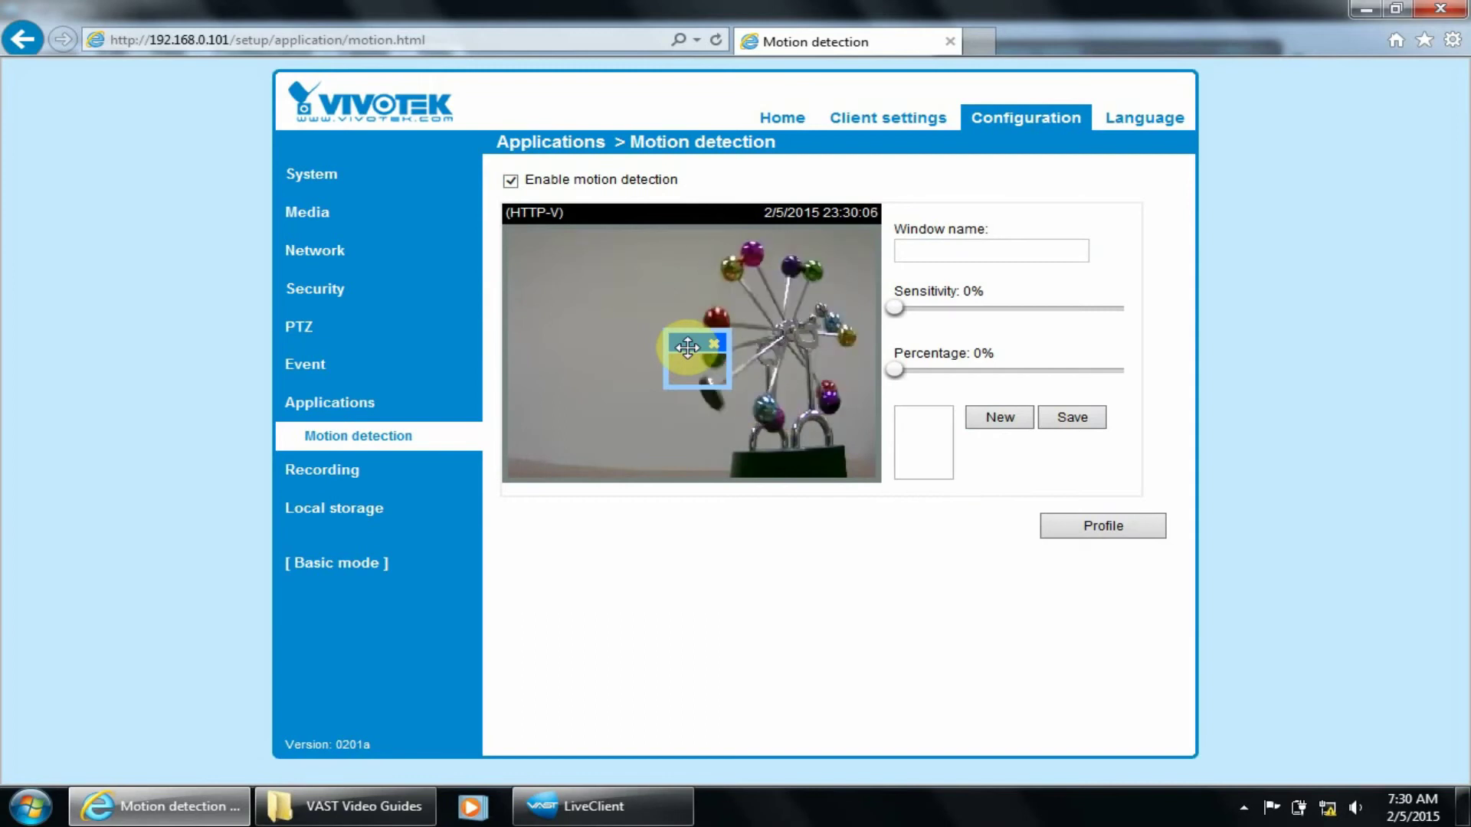
left_click_drag(688, 347, 868, 469)
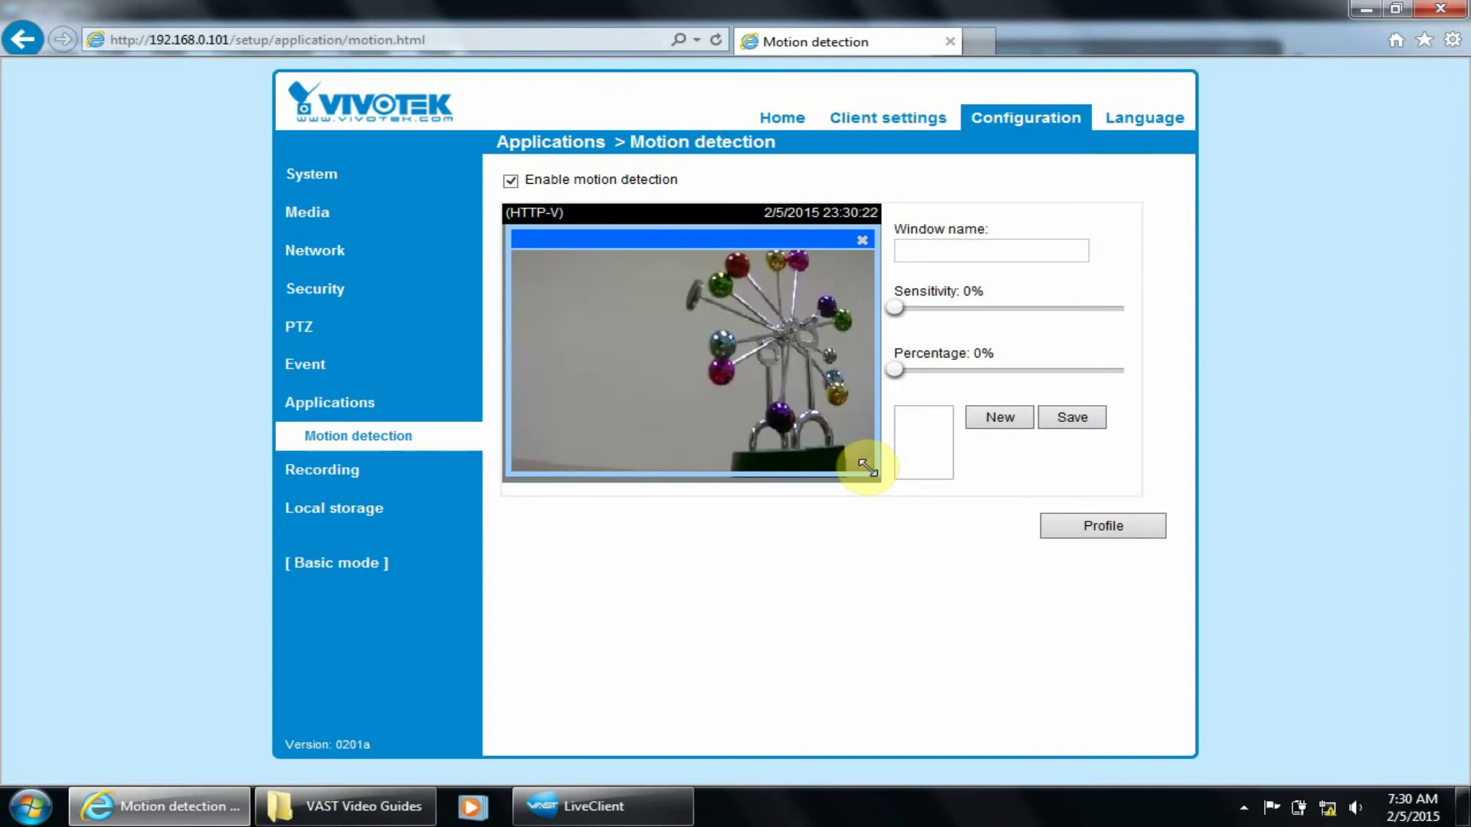
key("alt")
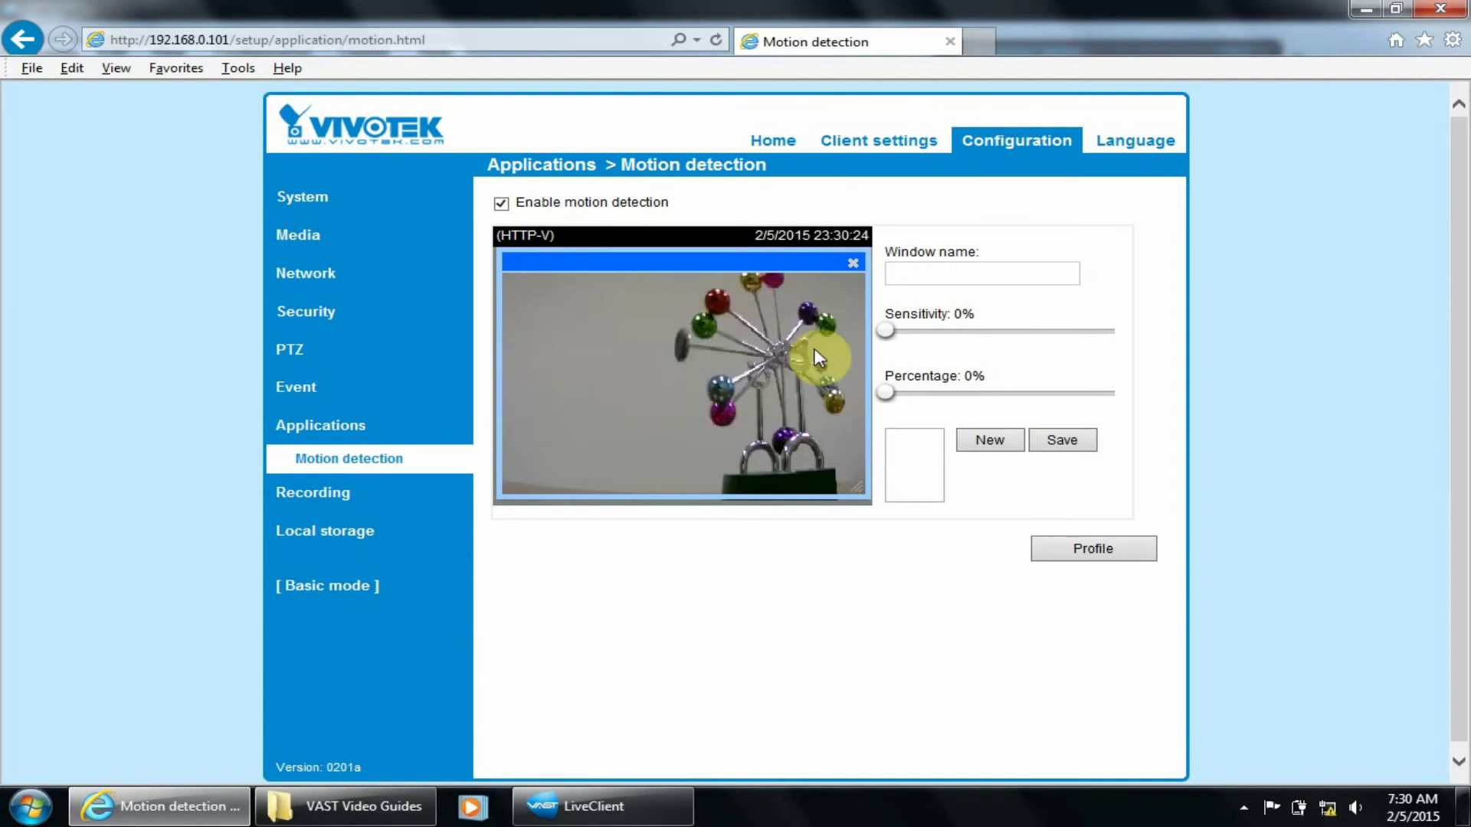
left_click(238, 68)
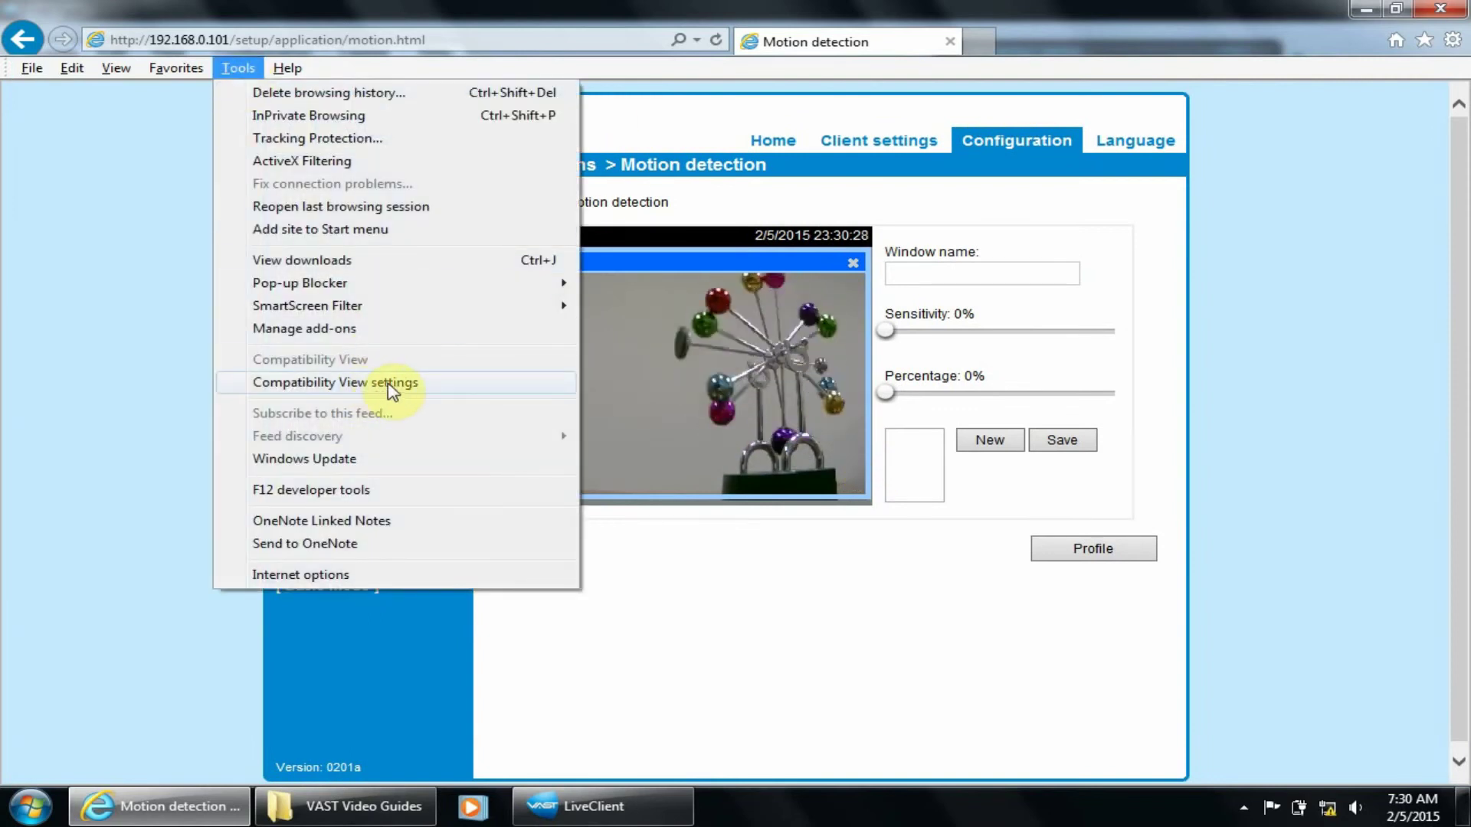
left_click(748, 631)
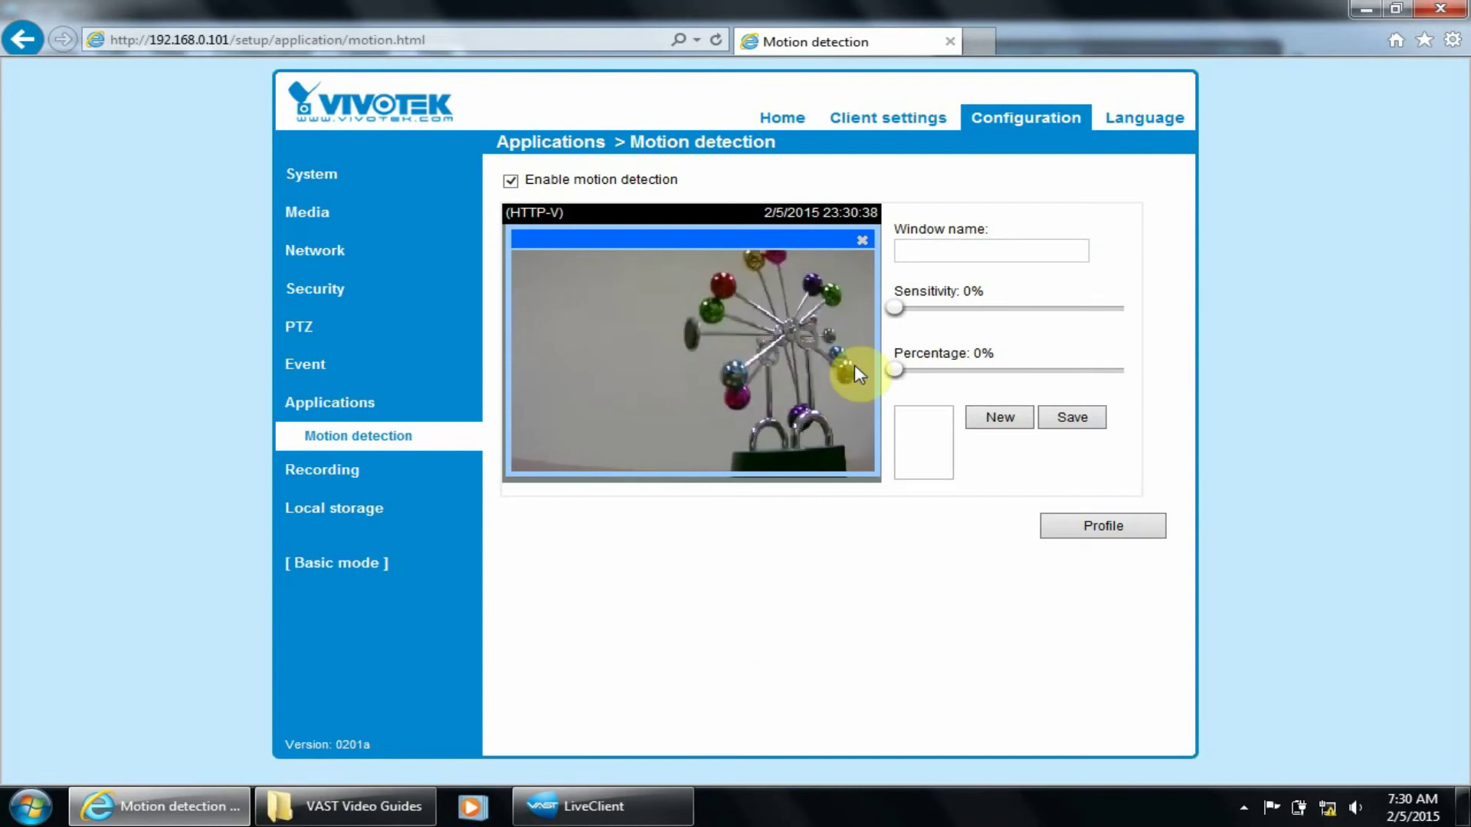
Step: Raise the detection window's sensitivity to 95% and set its percentage to 5%
left_click(898, 309)
left_click_drag(900, 309, 1123, 313)
left_click_drag(895, 372, 907, 373)
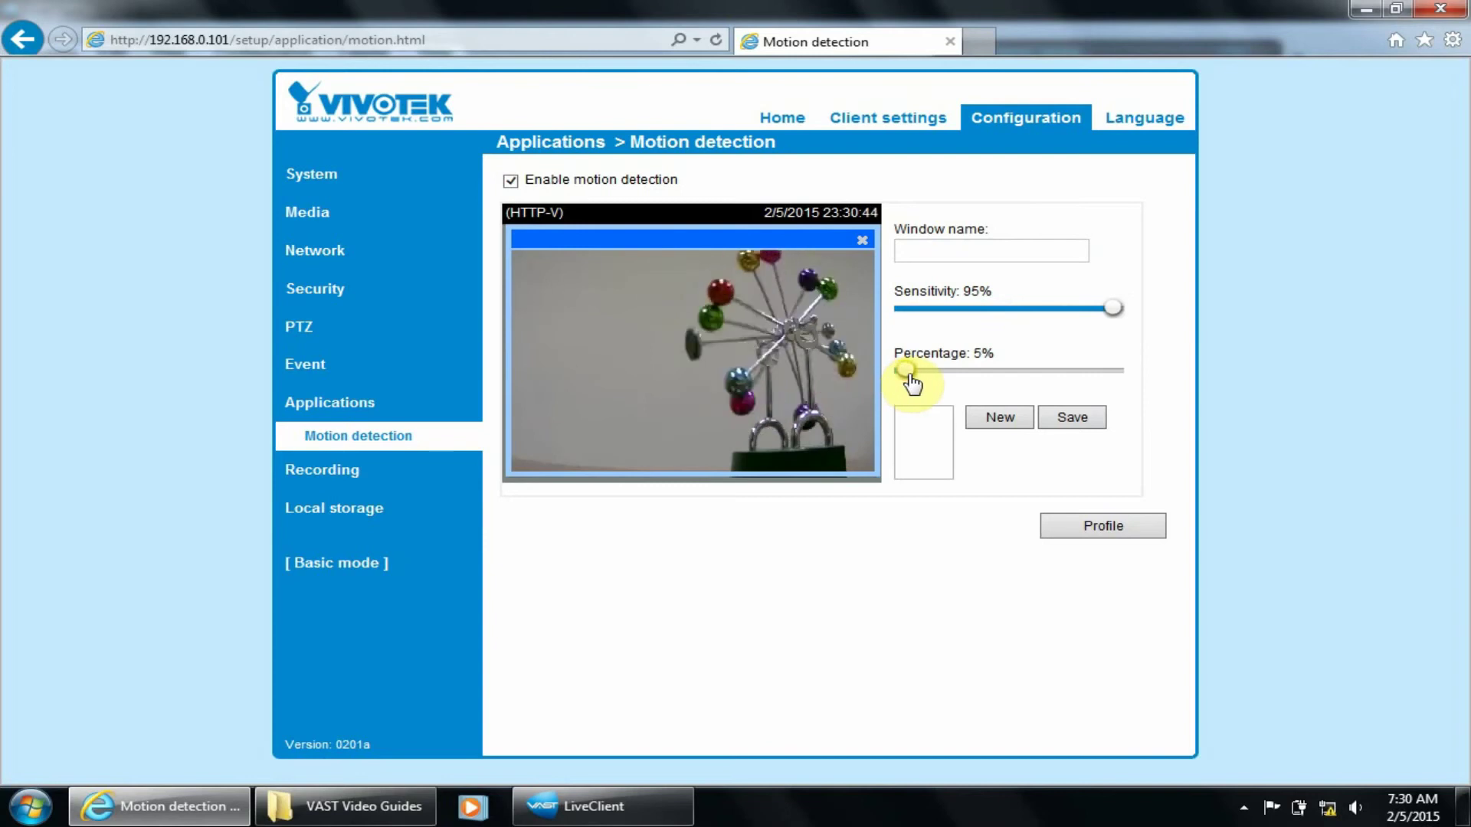
left_click(930, 253)
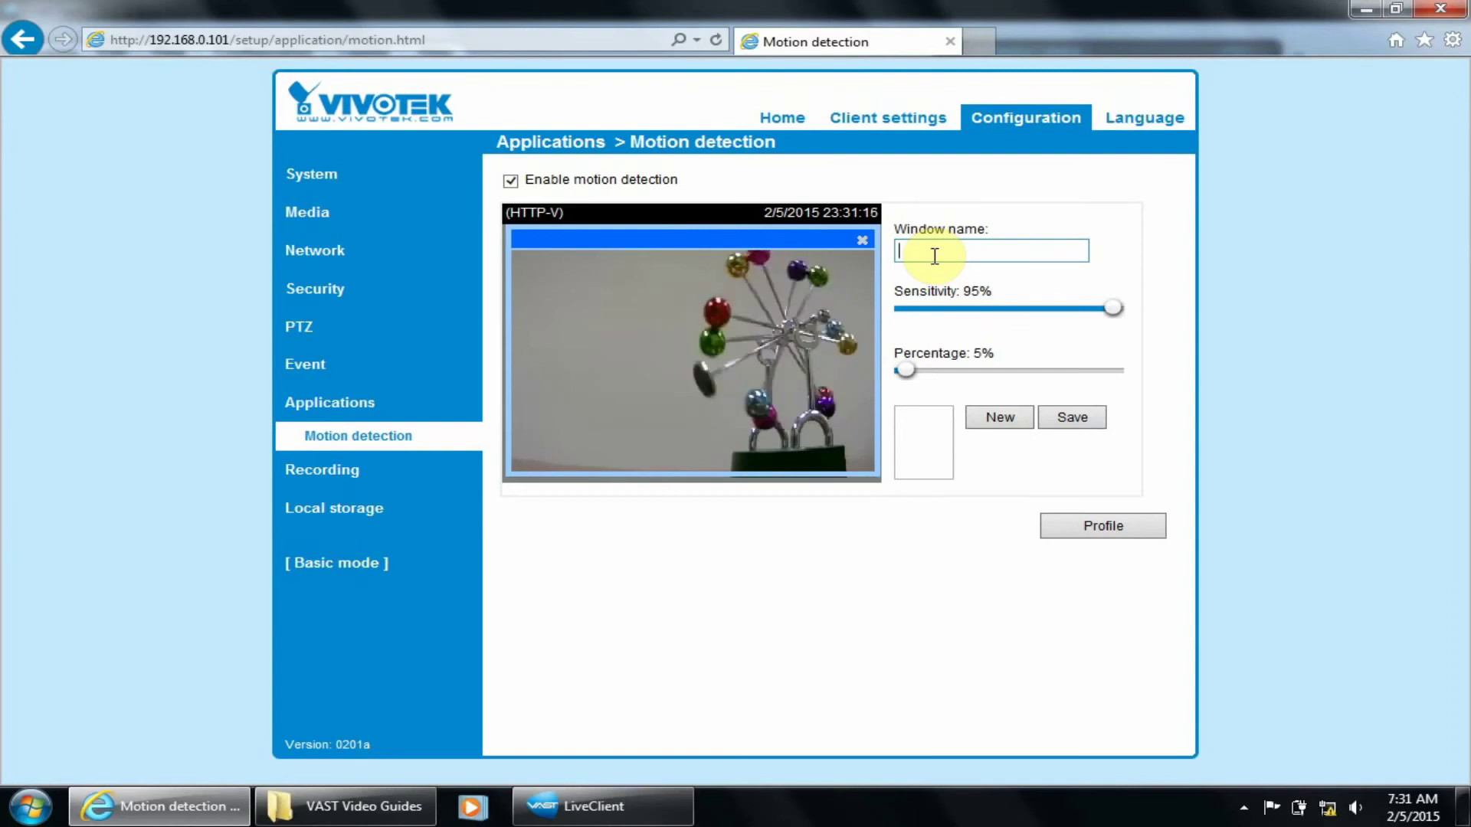
Step: Name the detection window 'Motion 1' and save it, confirming the message
type("Motin")
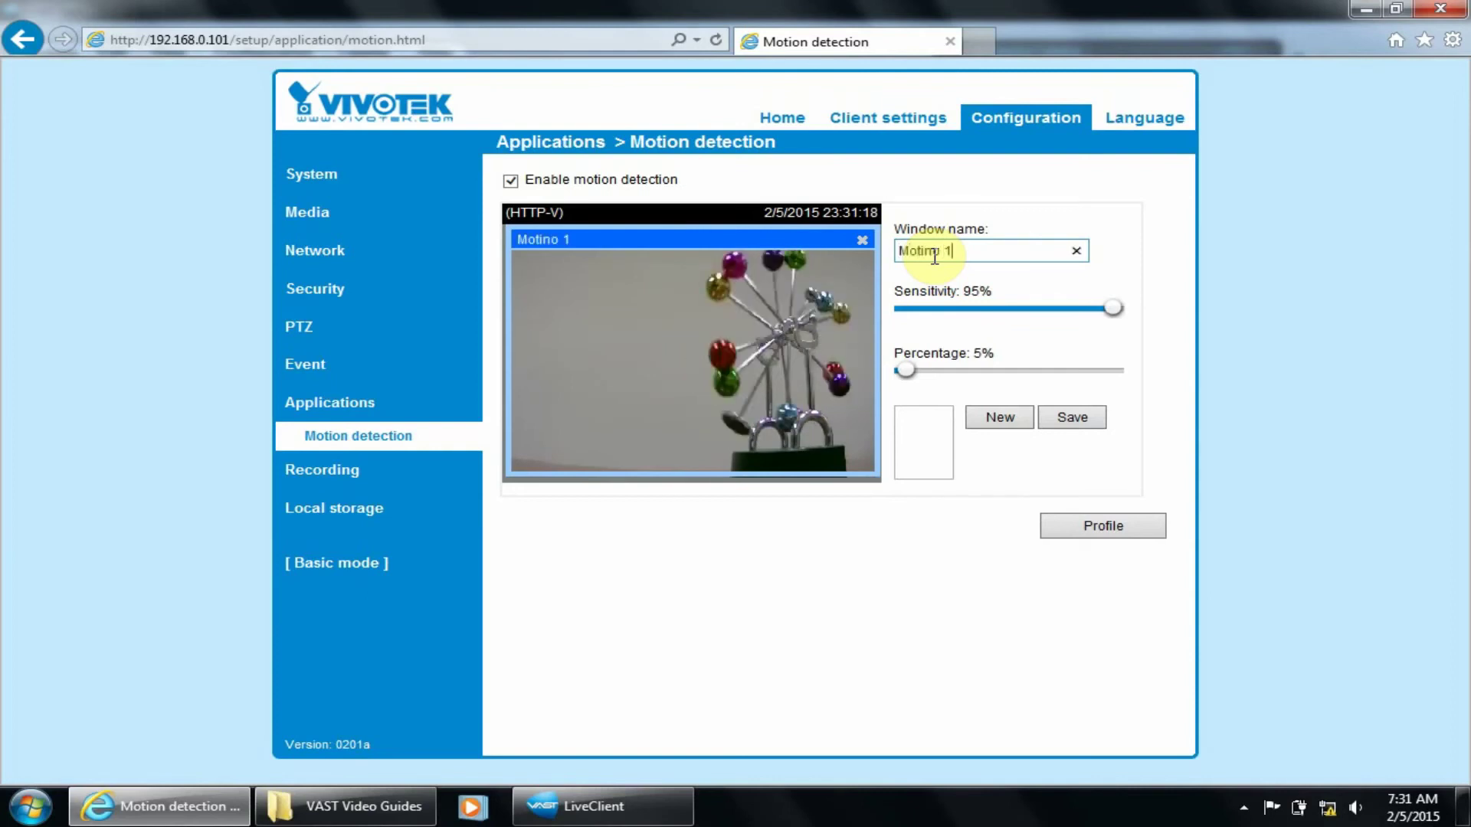
key("BackSpace")
type("on 1")
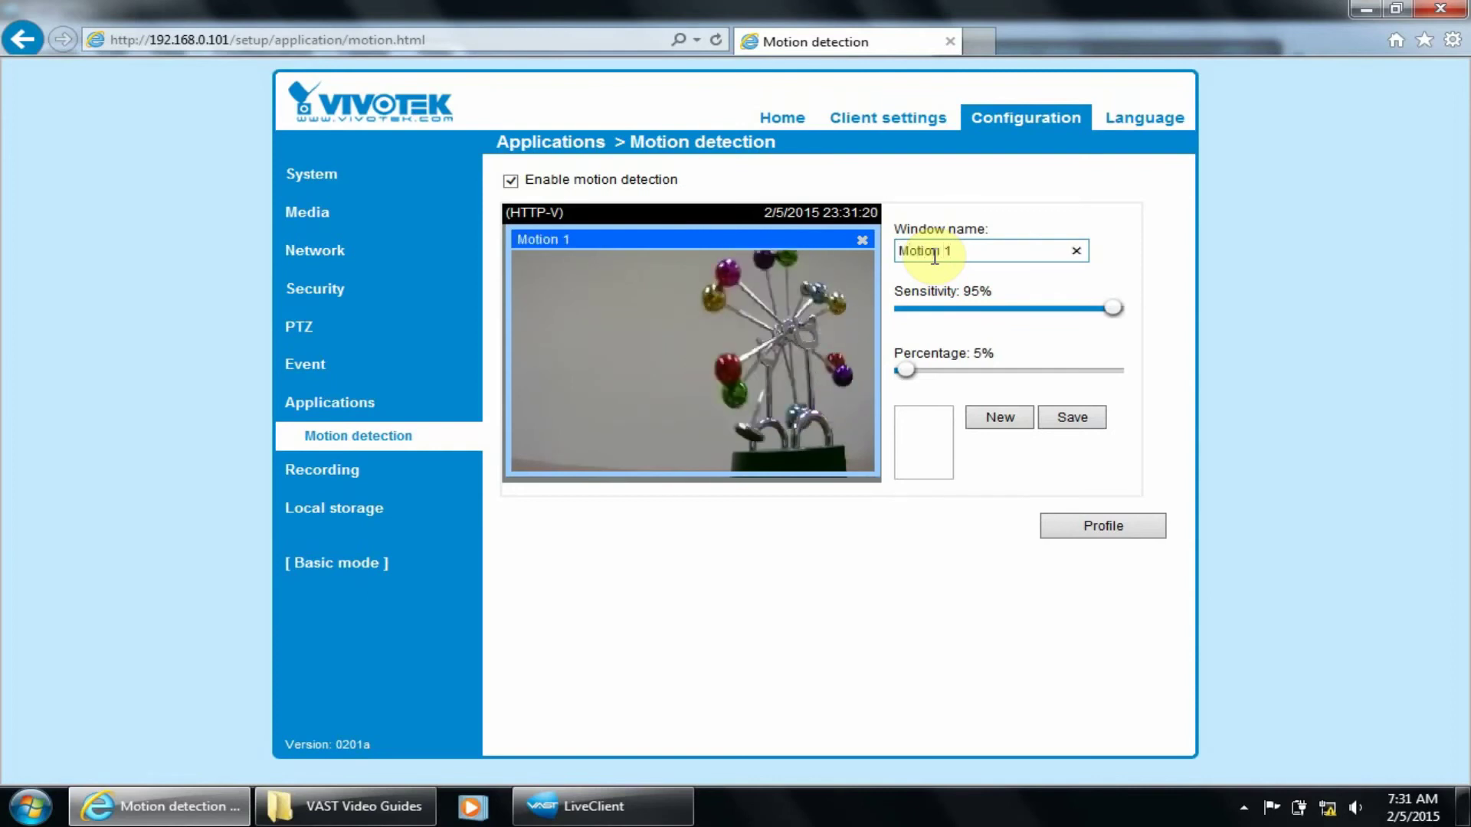
left_click(1072, 418)
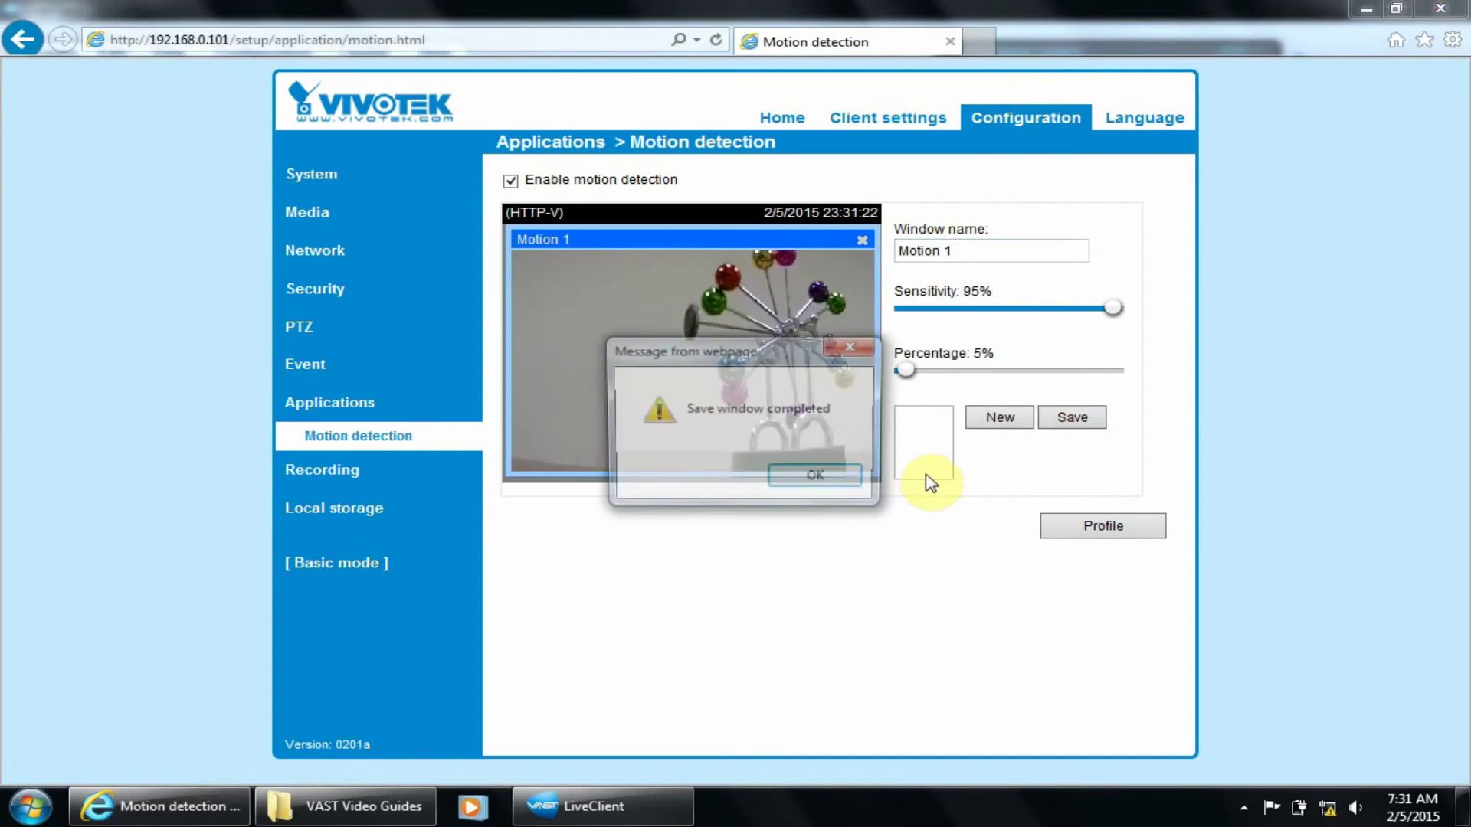
left_click(838, 489)
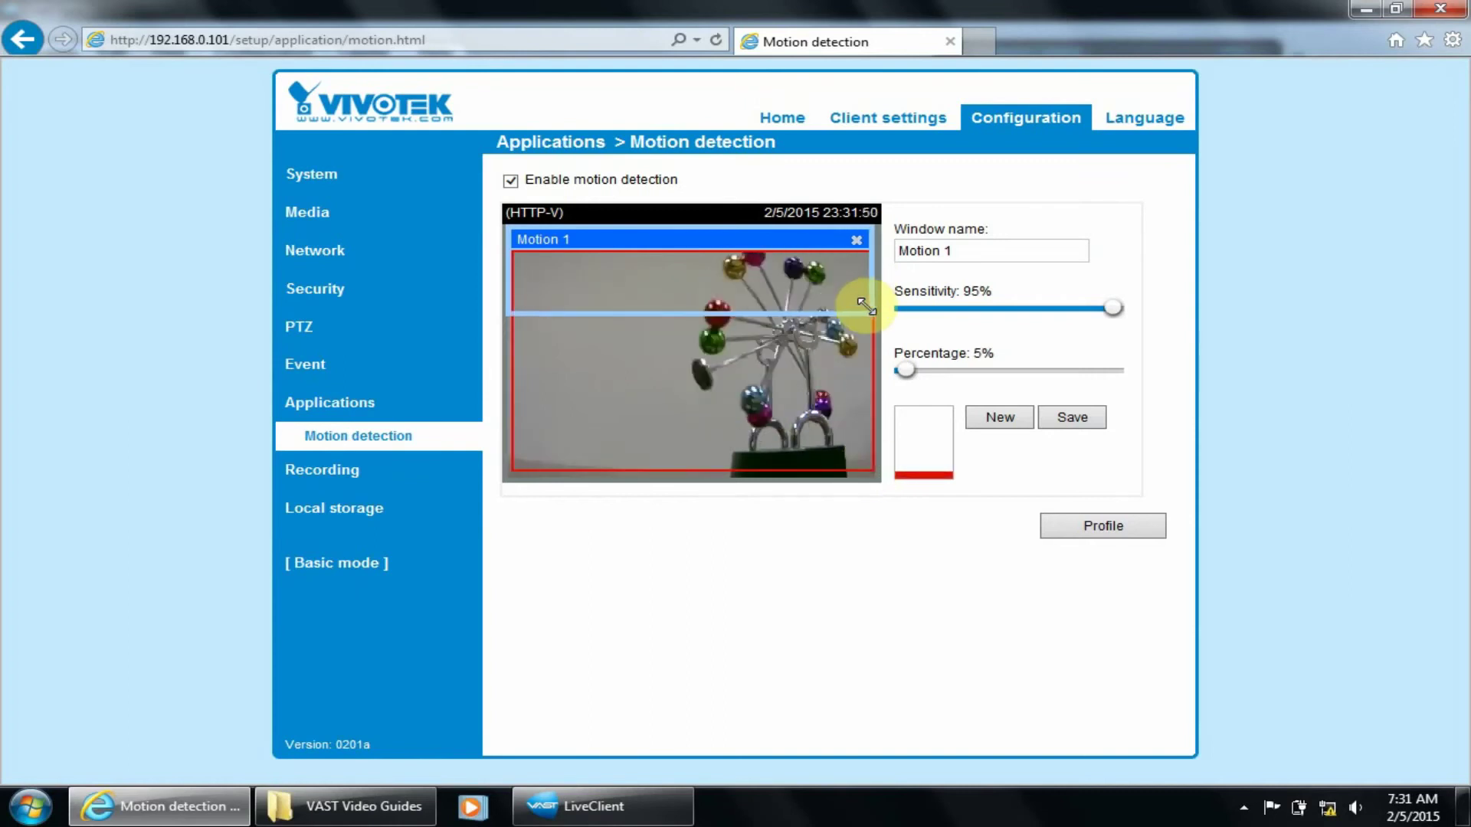
Step: Add and save a second window 'Motion 2', then add a third window across the video's bottom
left_click(996, 417)
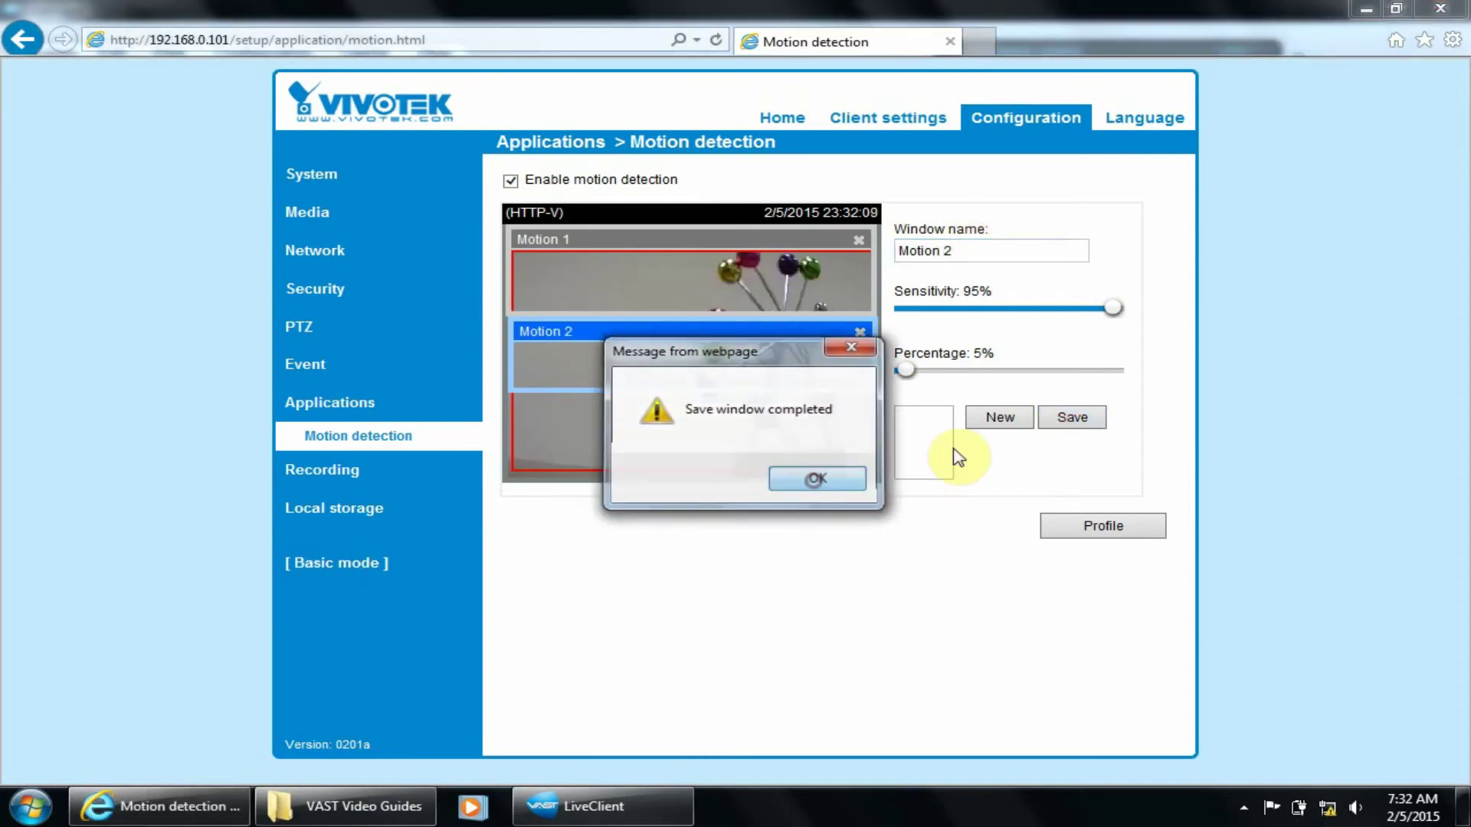
key("Return")
left_click(996, 420)
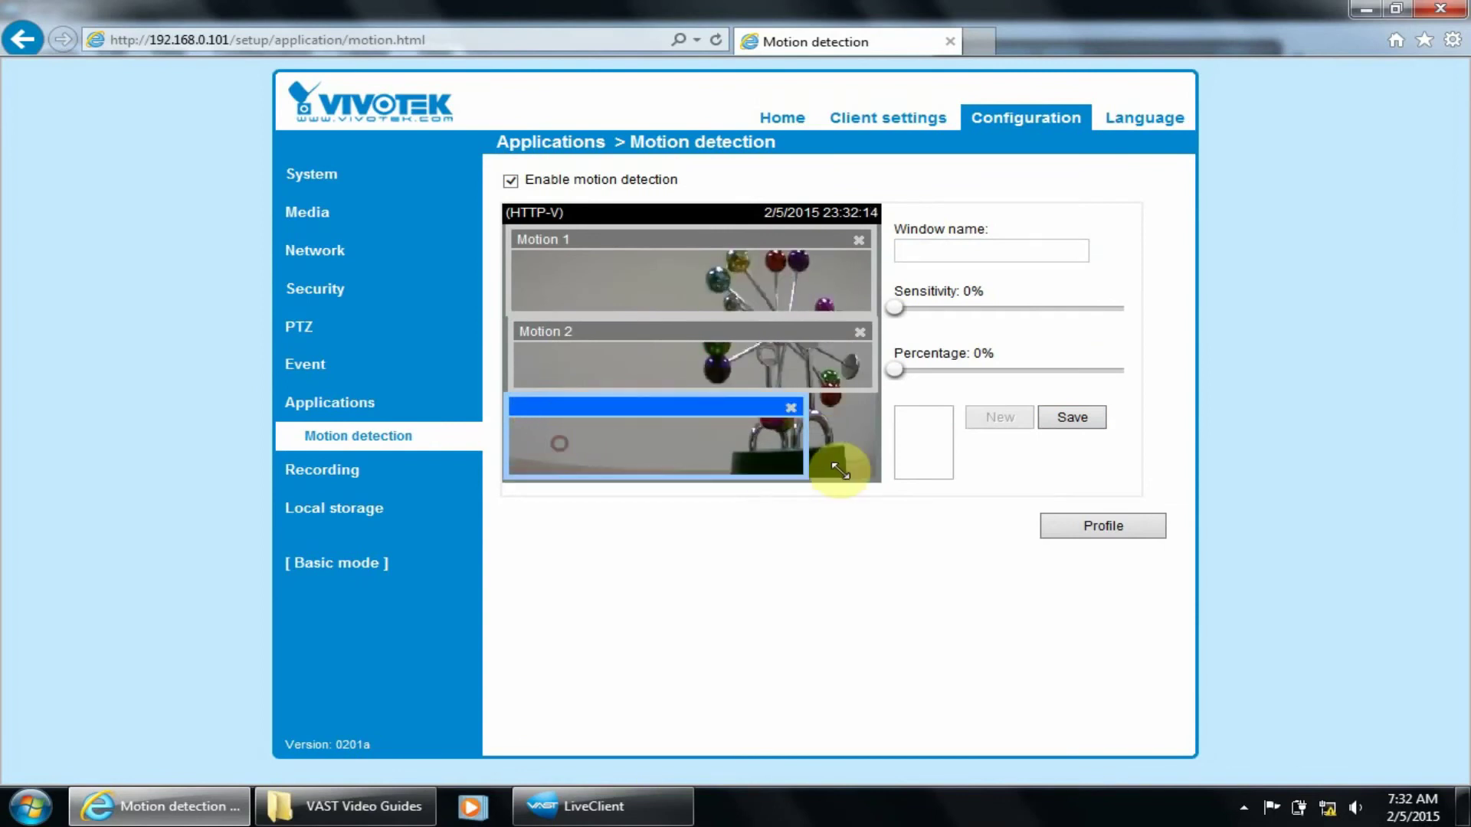
left_click_drag(841, 471, 864, 463)
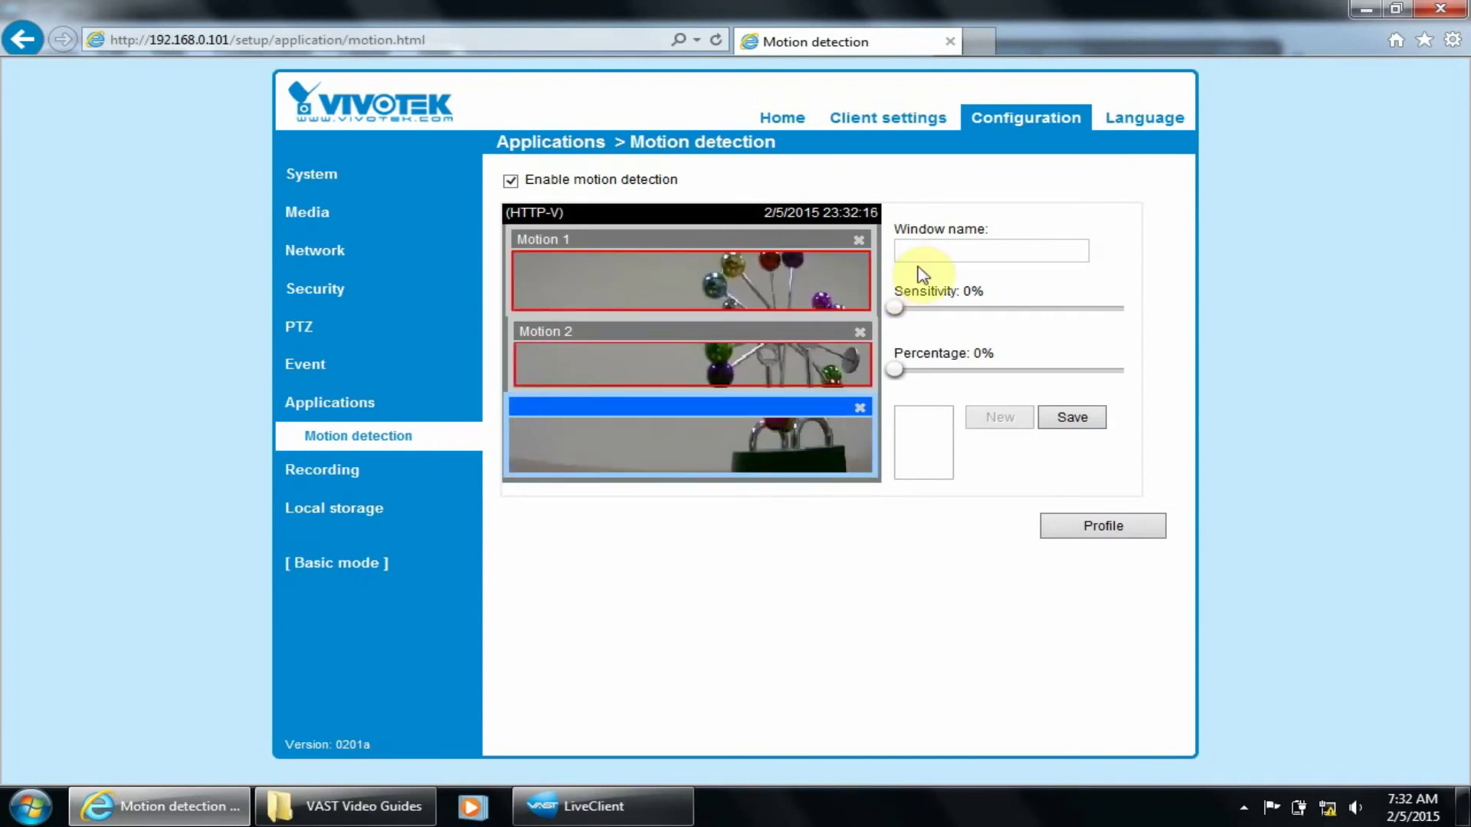
Step: Name the third window 'Motion 3', set sensitivity 95% and percentage 5%, and save
left_click(923, 251)
type("Motion ")
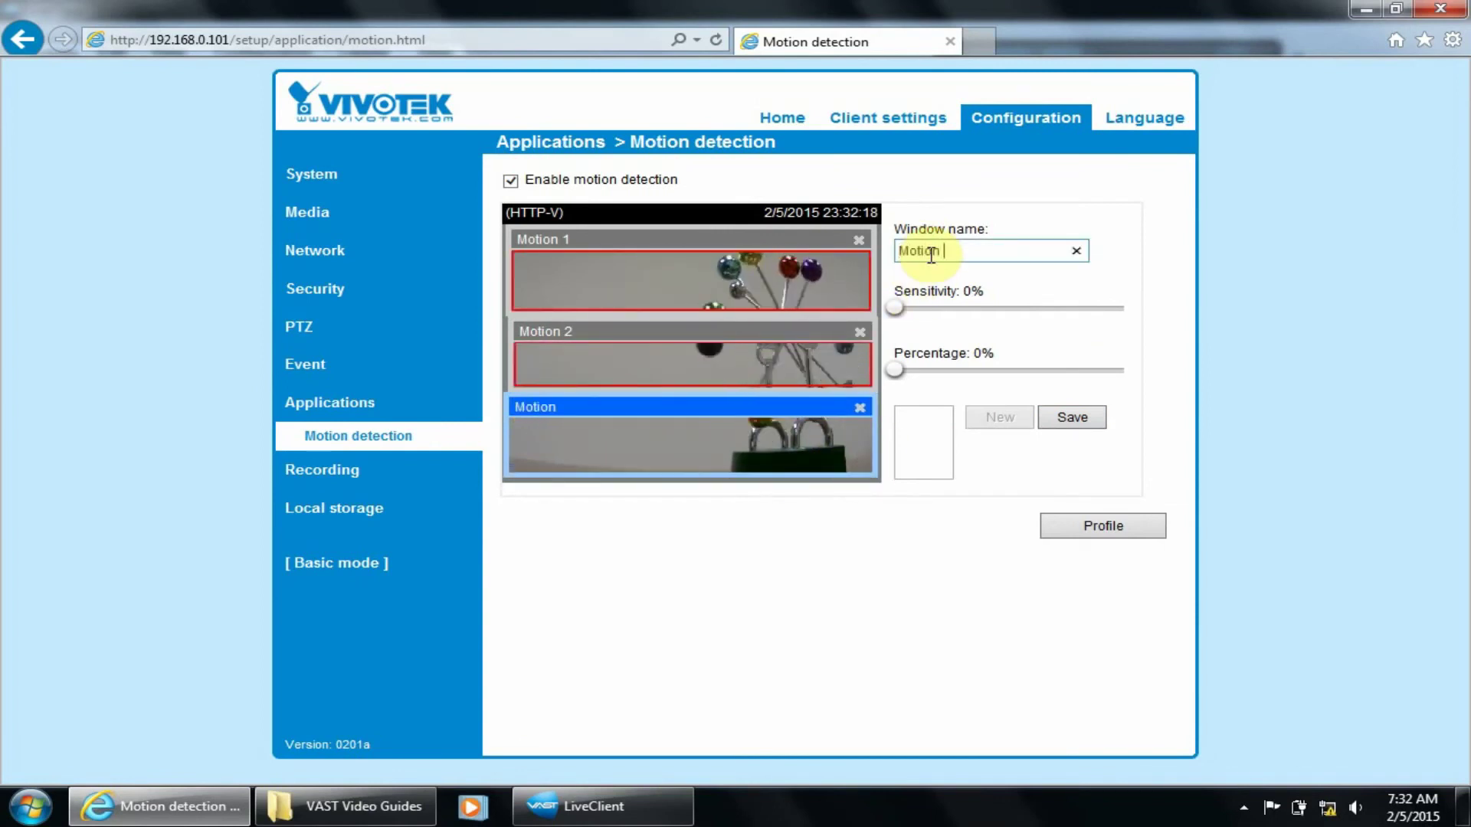
type("3")
left_click_drag(893, 309, 1110, 315)
mouse_move(896, 371)
left_mouse_down()
mouse_move(917, 379)
mouse_move(908, 371)
left_mouse_up()
left_click(1068, 417)
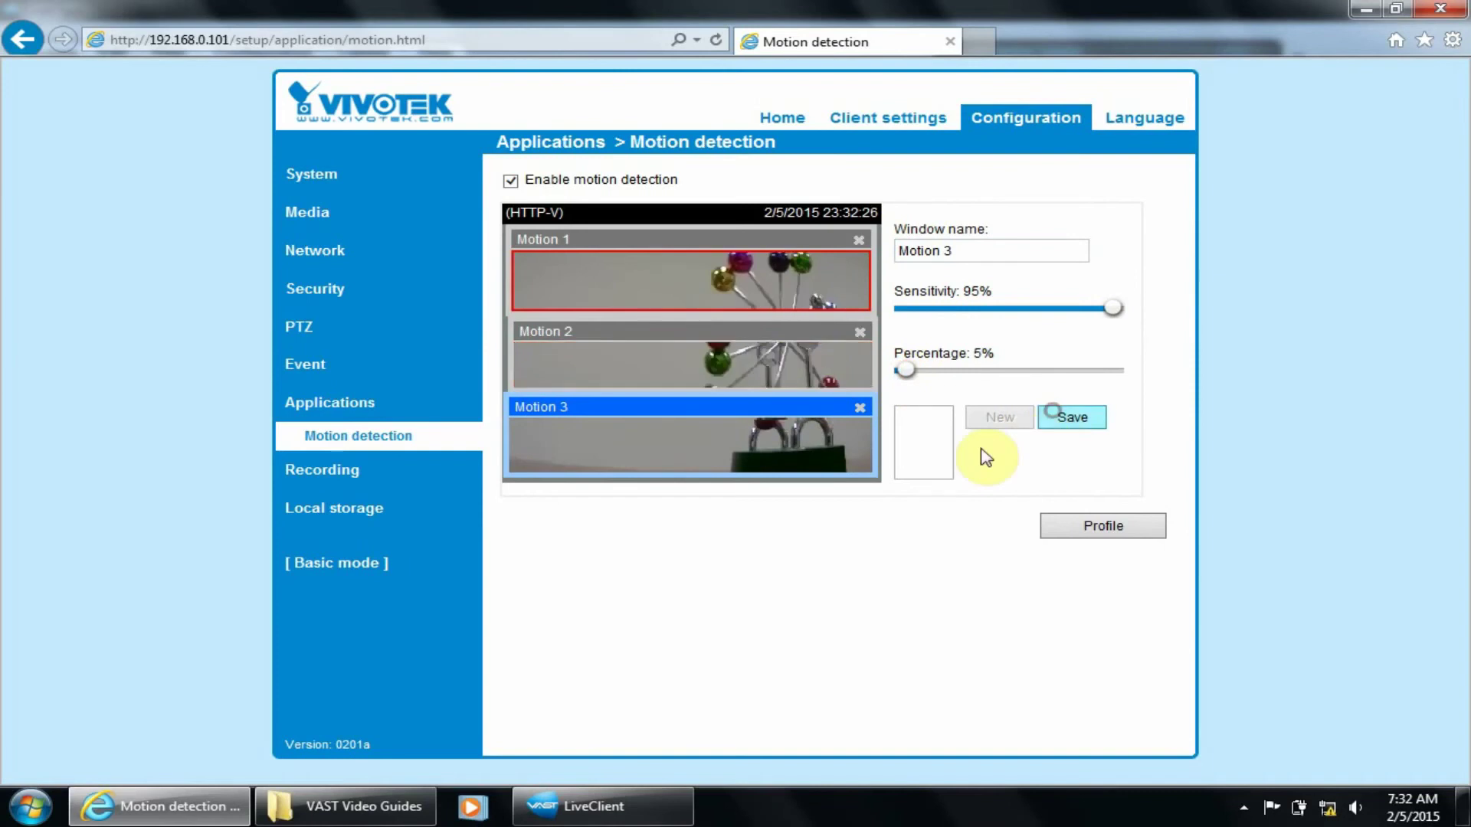
left_click(809, 477)
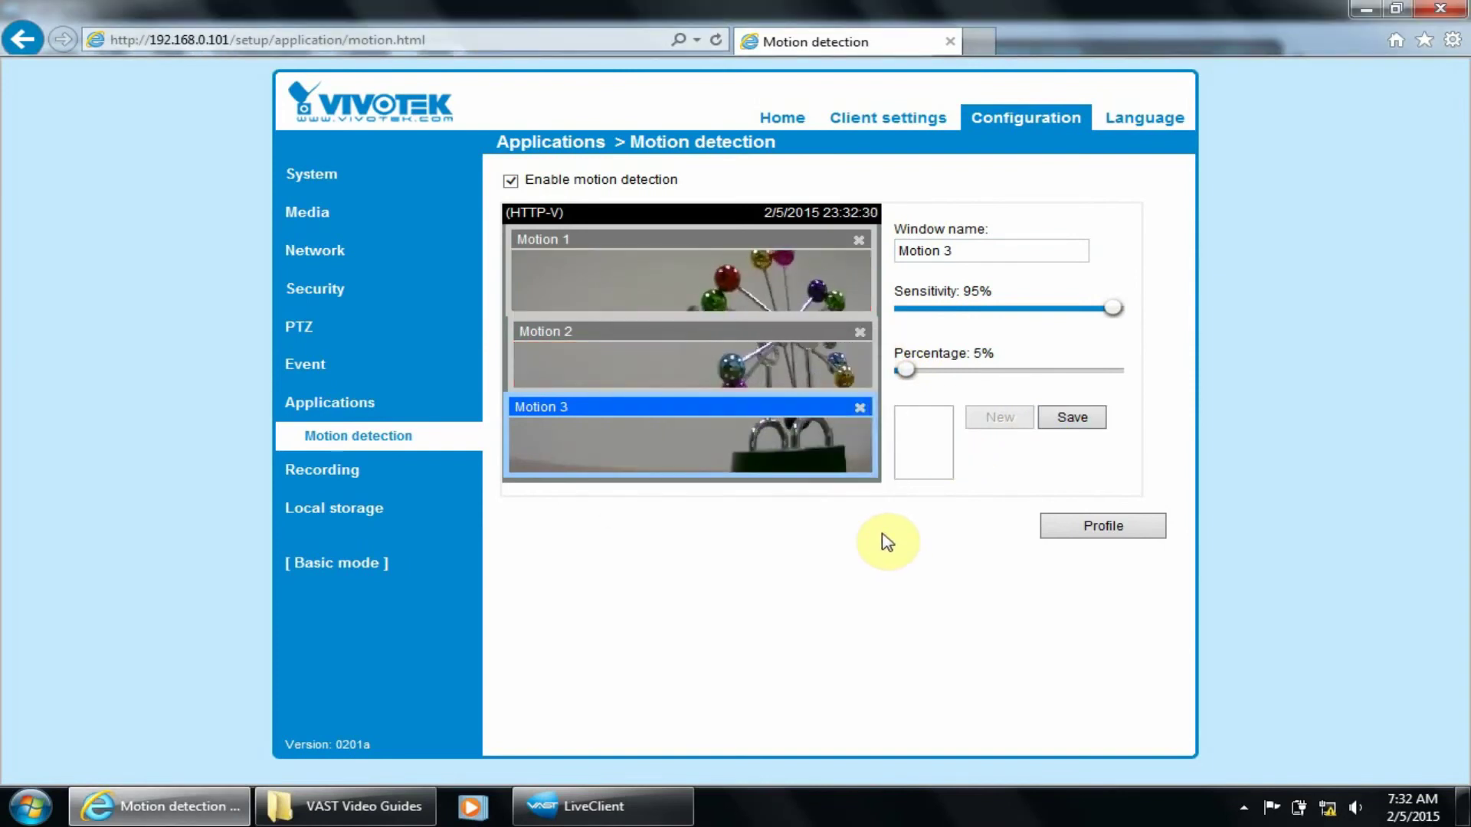
left_click(906, 374)
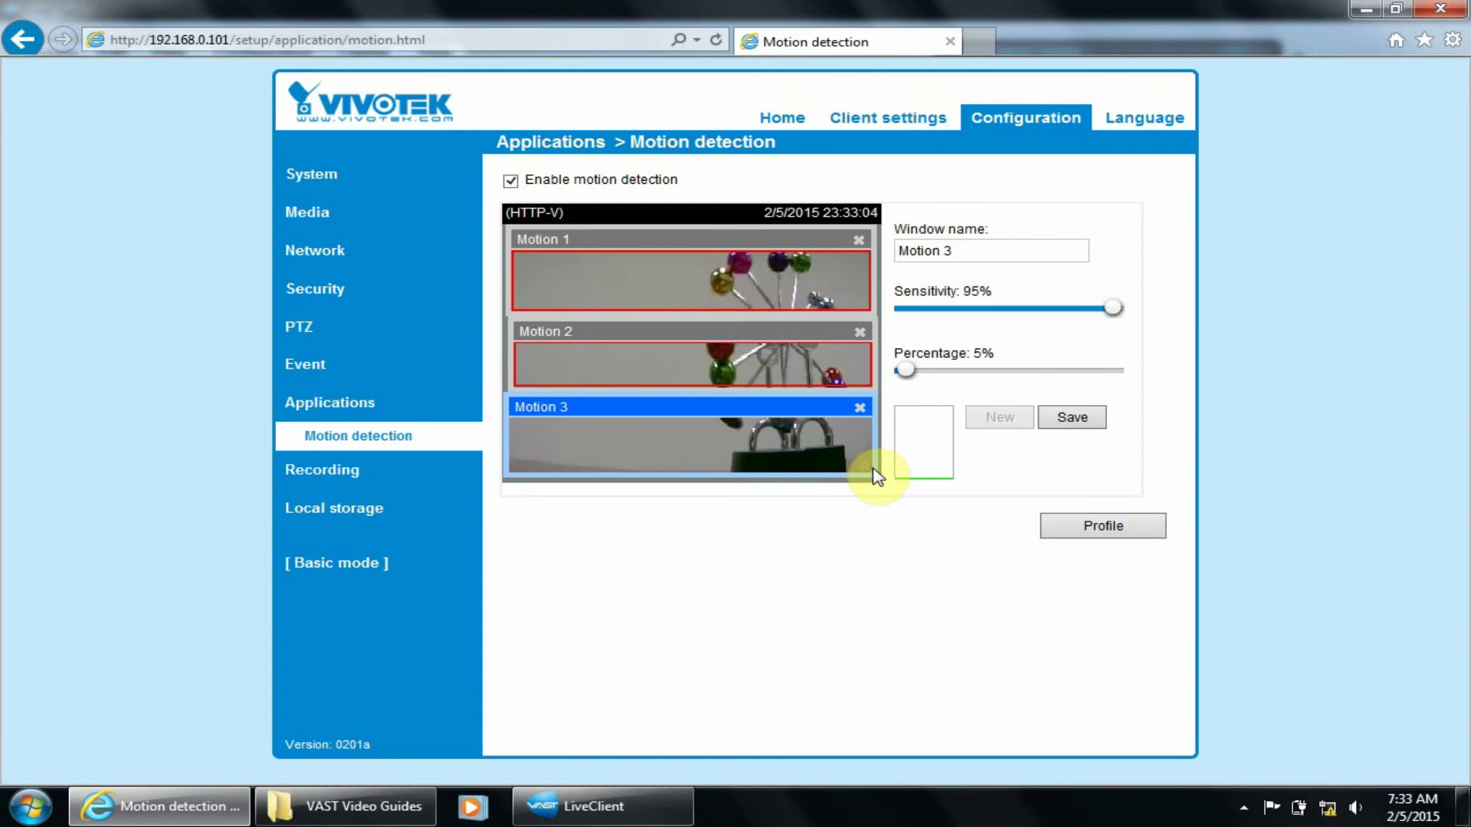
Step: Shrink Motion 3, 2 and 1 into small boxes over the ornament's base, centre and top, then save
left_click_drag(867, 467, 581, 460)
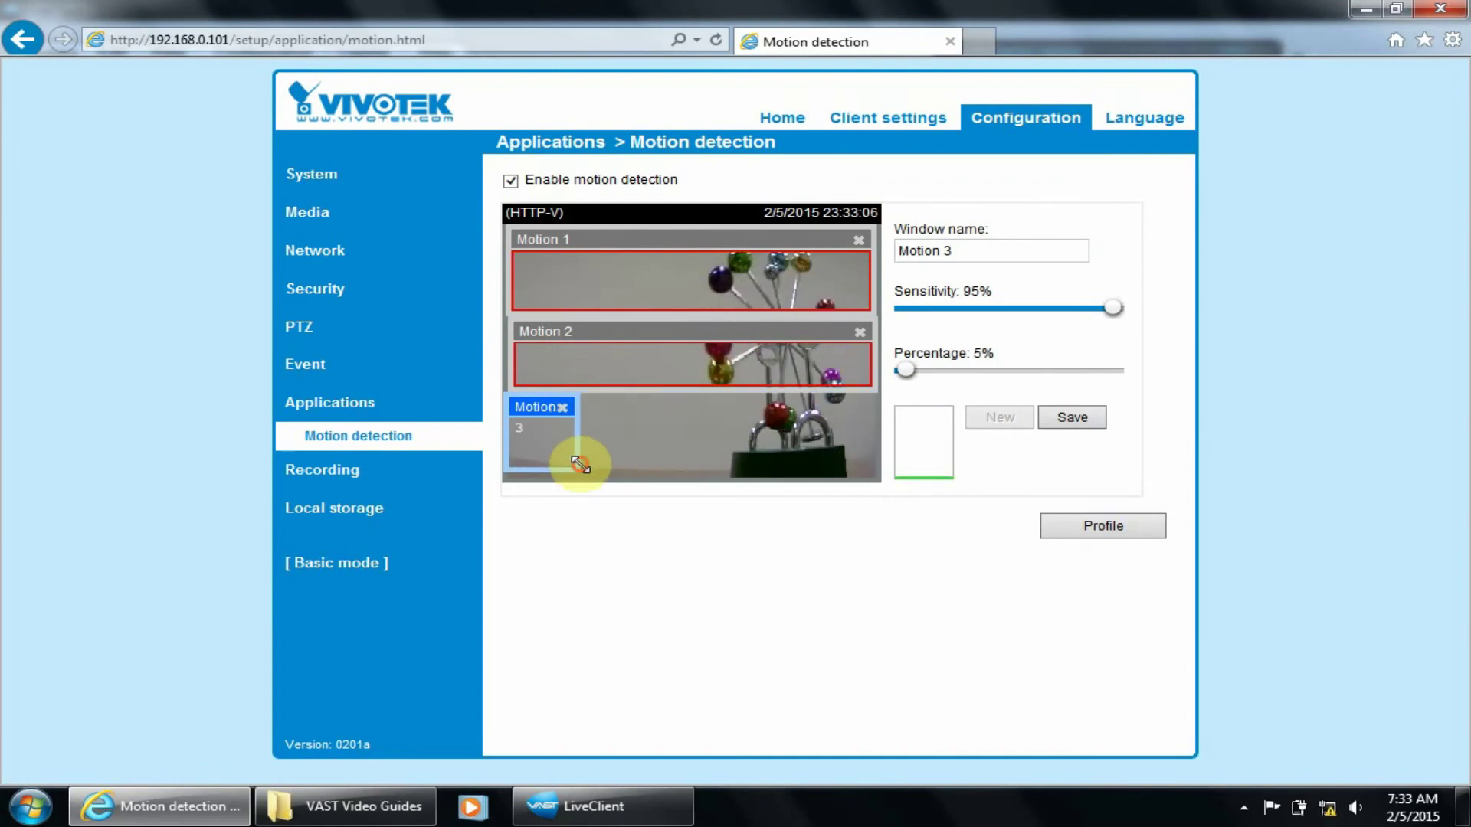
left_click_drag(535, 406, 734, 423)
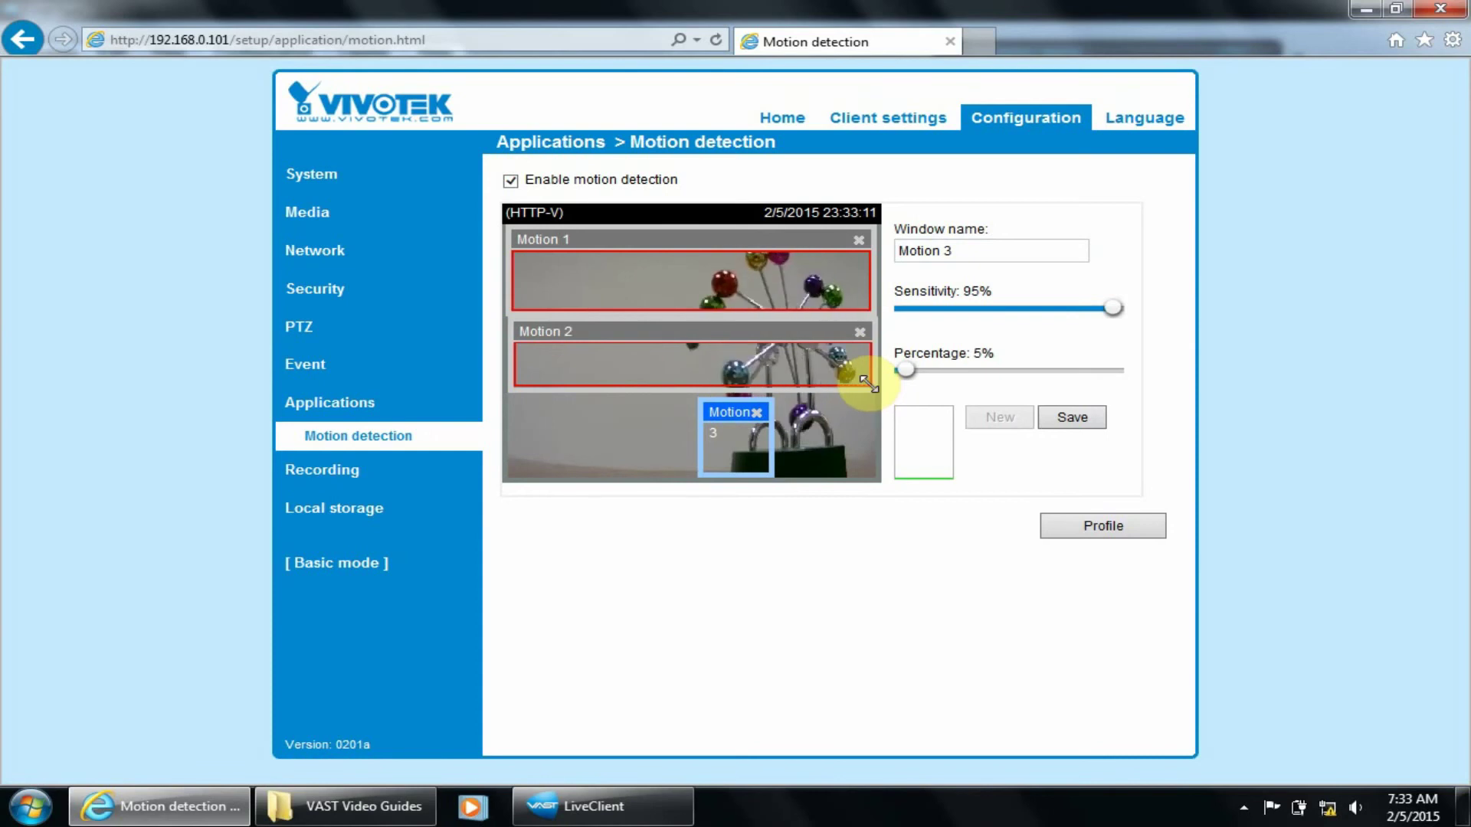
left_click_drag(867, 383, 599, 385)
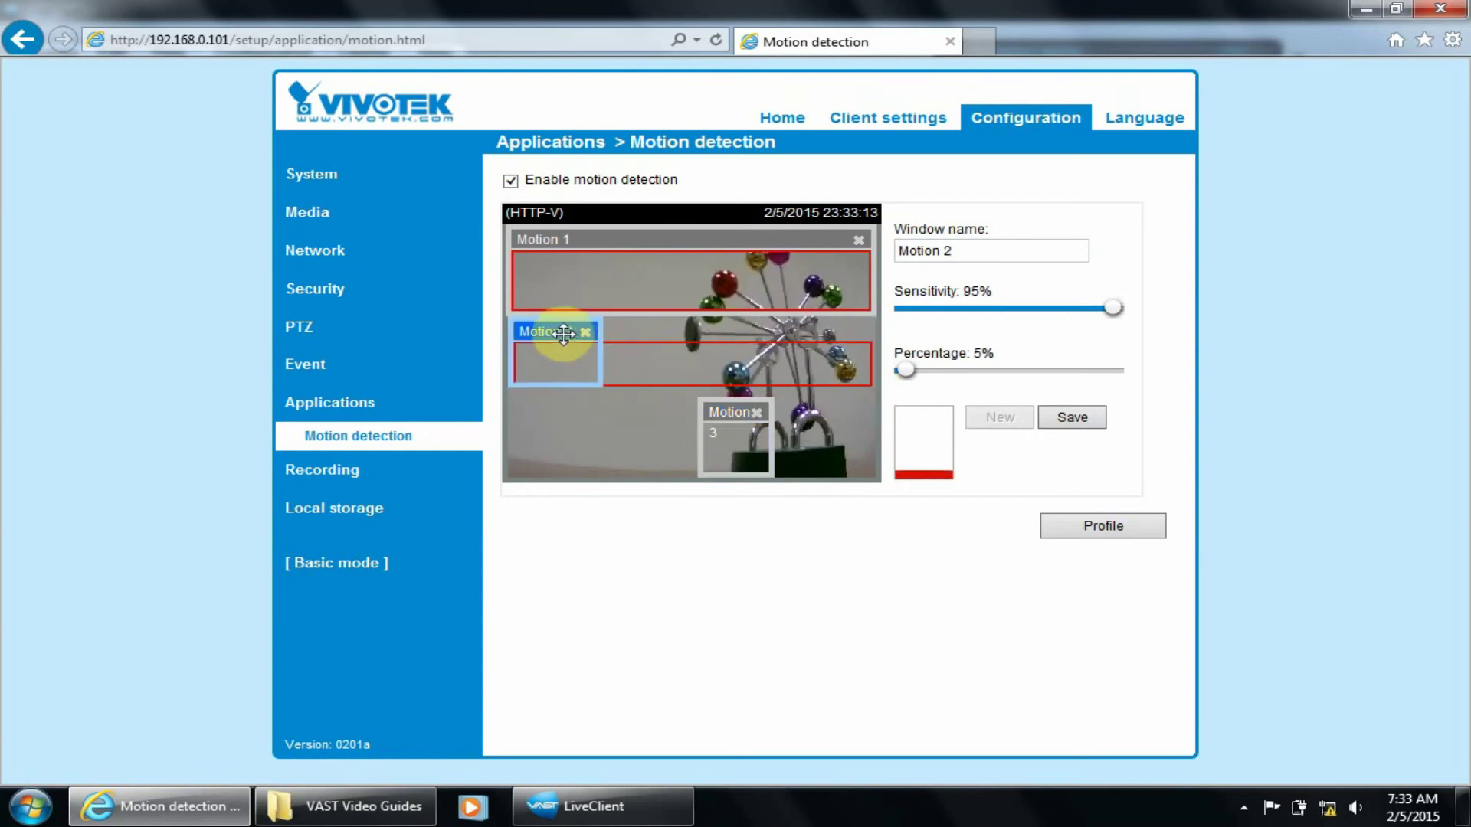
left_click_drag(563, 334, 724, 340)
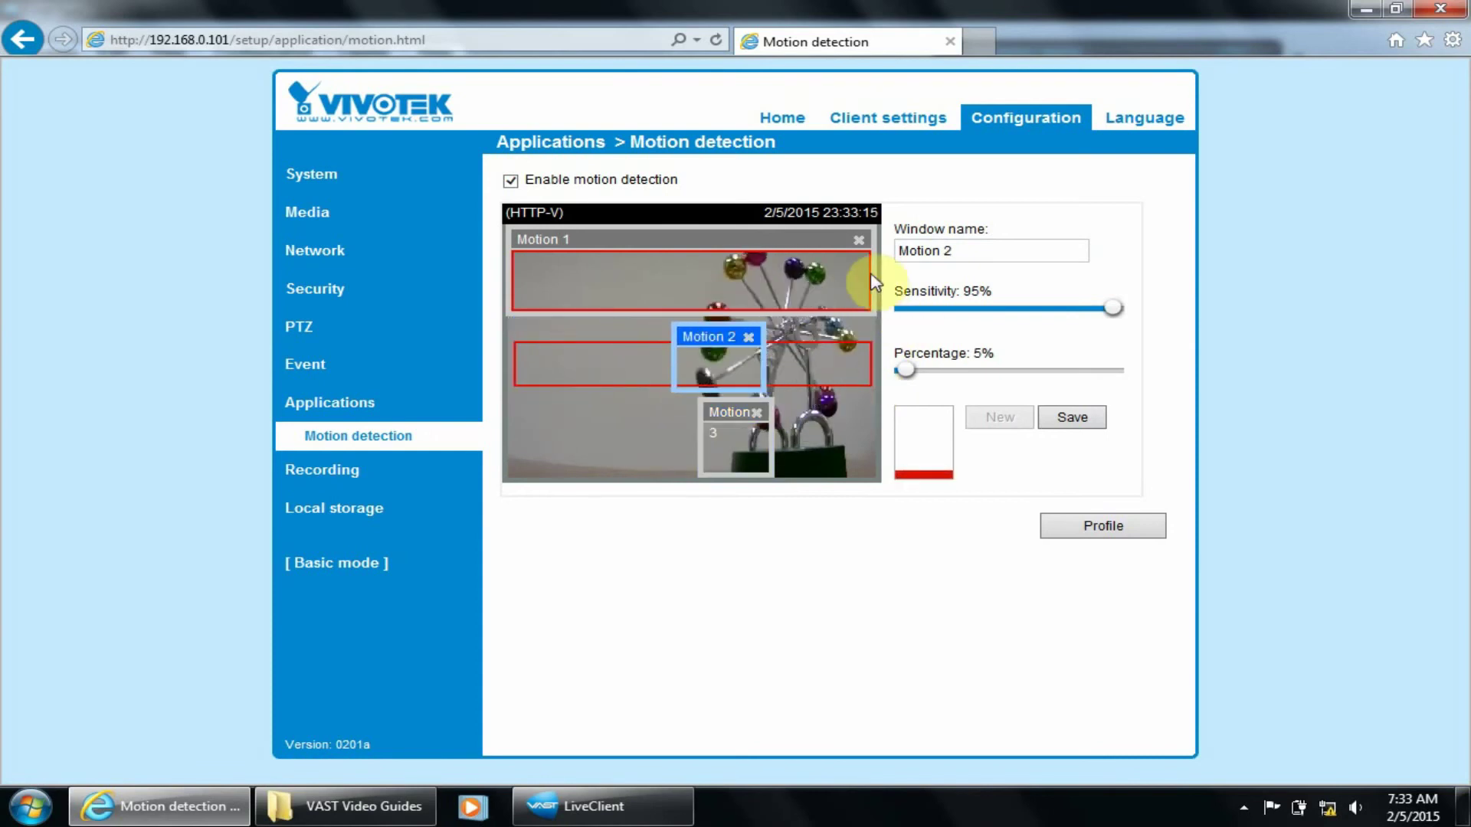
left_click_drag(864, 305, 617, 307)
left_click_drag(564, 243, 774, 255)
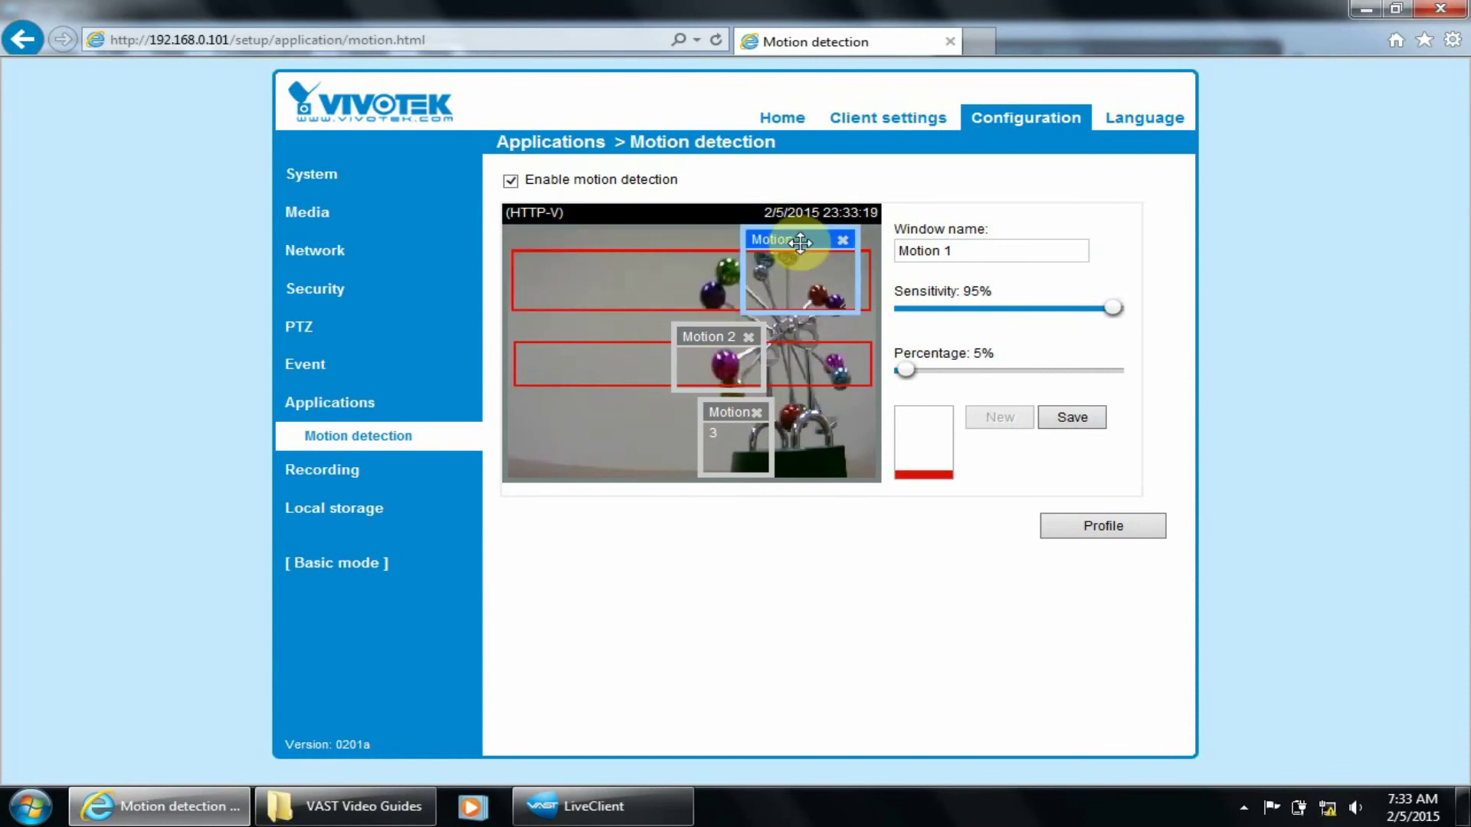
left_click(1076, 417)
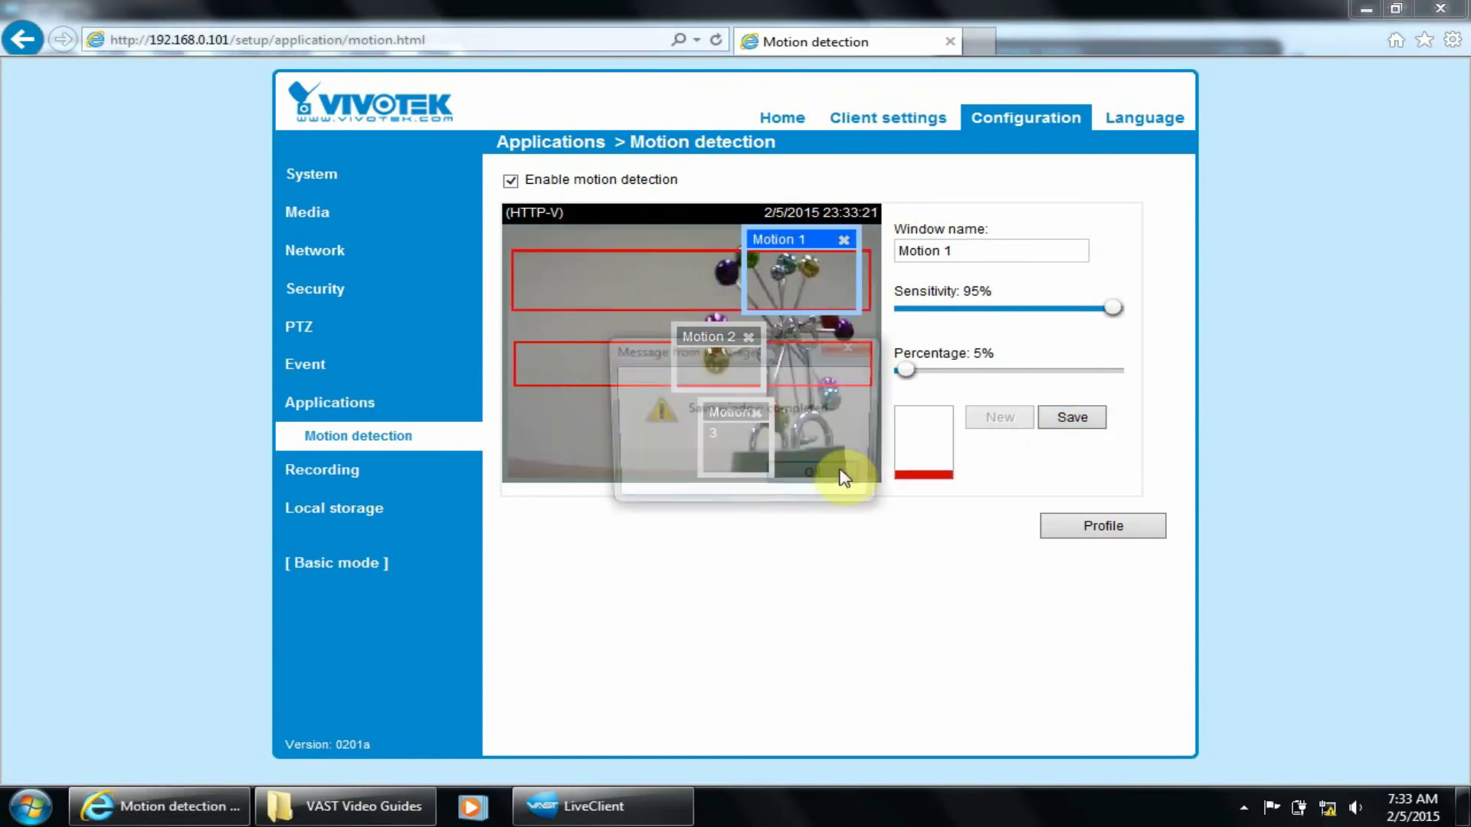
left_click(815, 475)
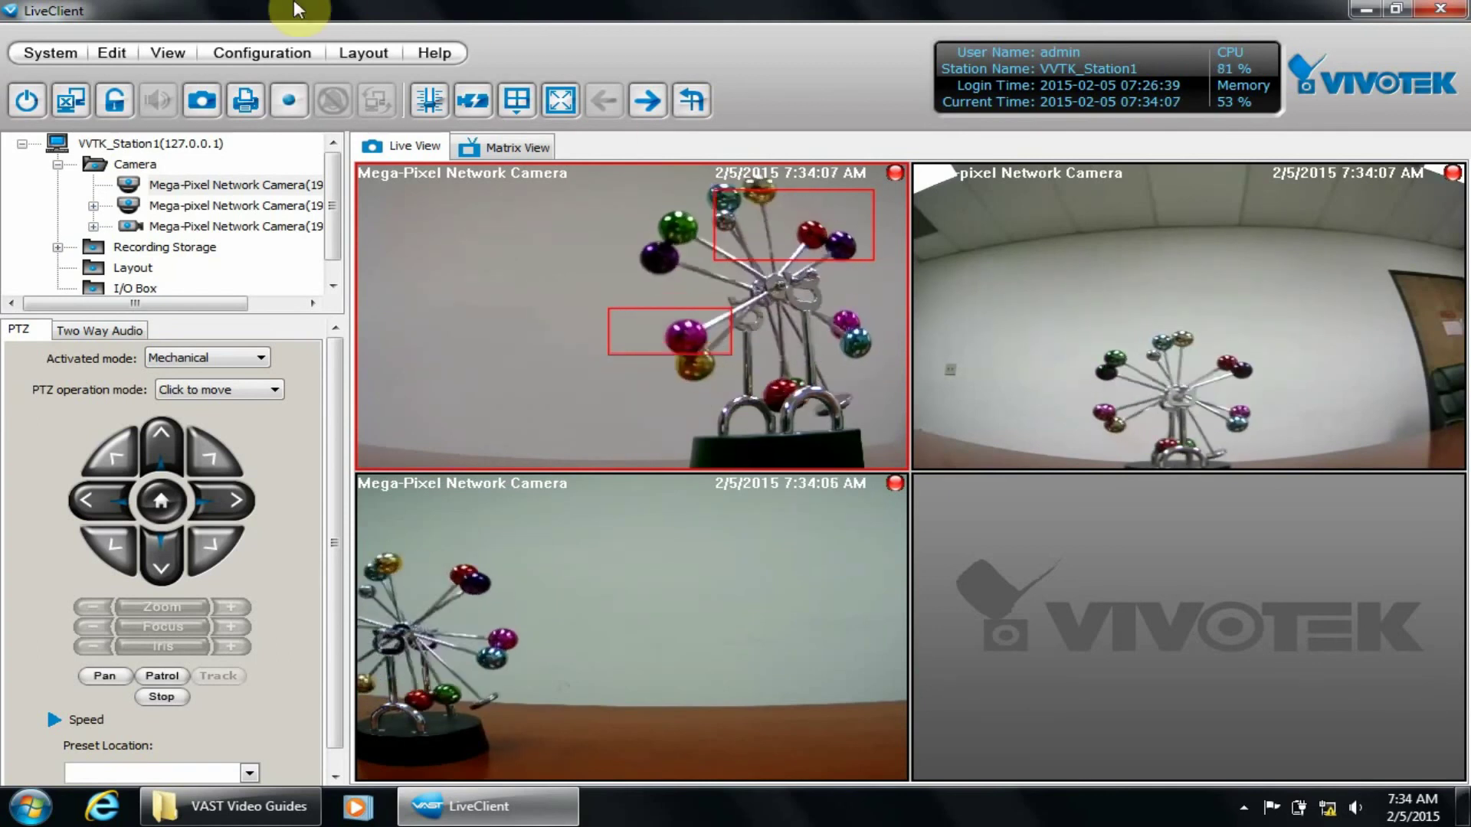
Step: Open Station Settings > Recording Schedule Settings and select the Always time frame
left_click(285, 54)
left_click(339, 242)
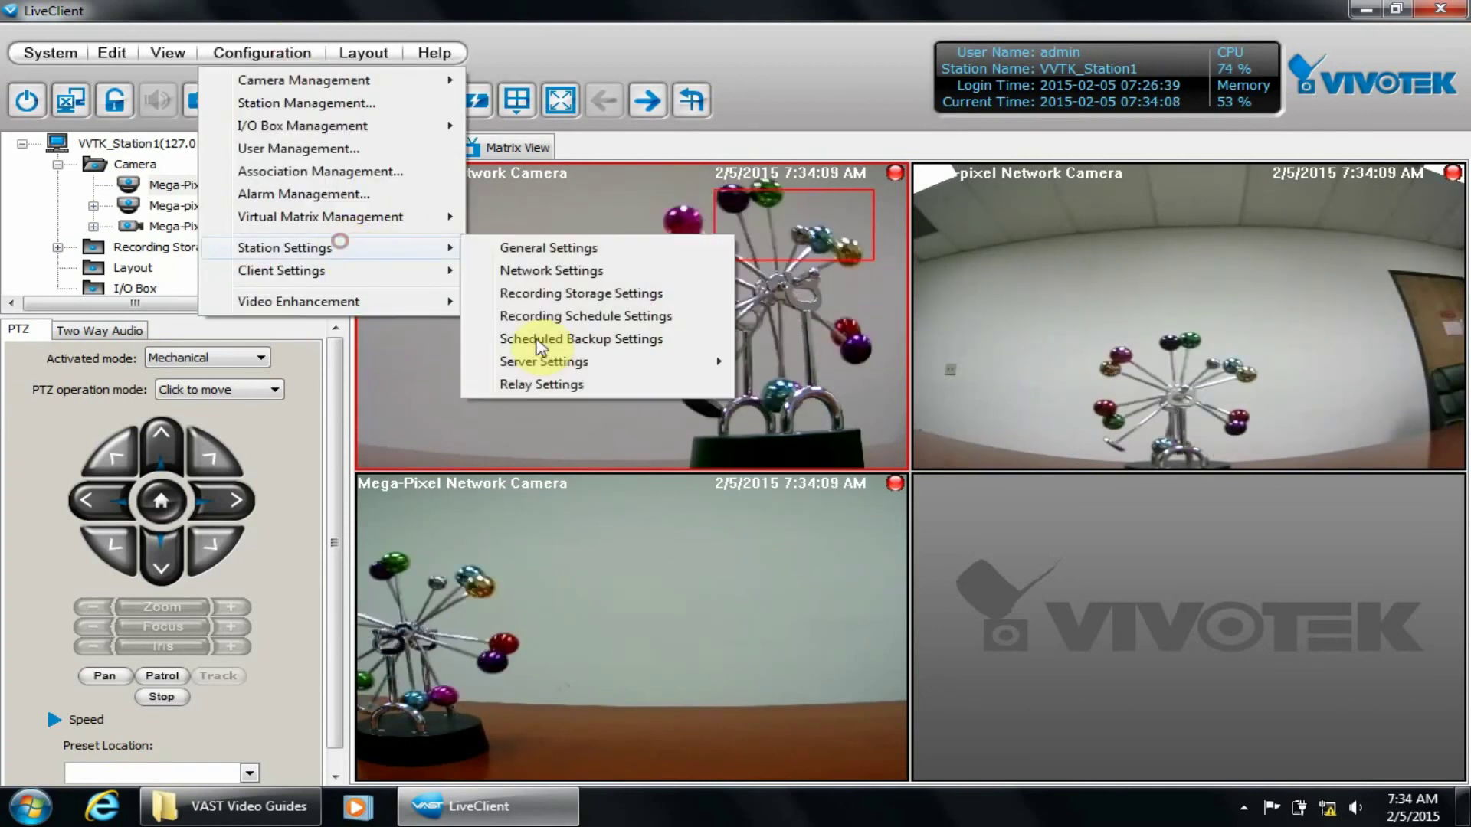
left_click(588, 316)
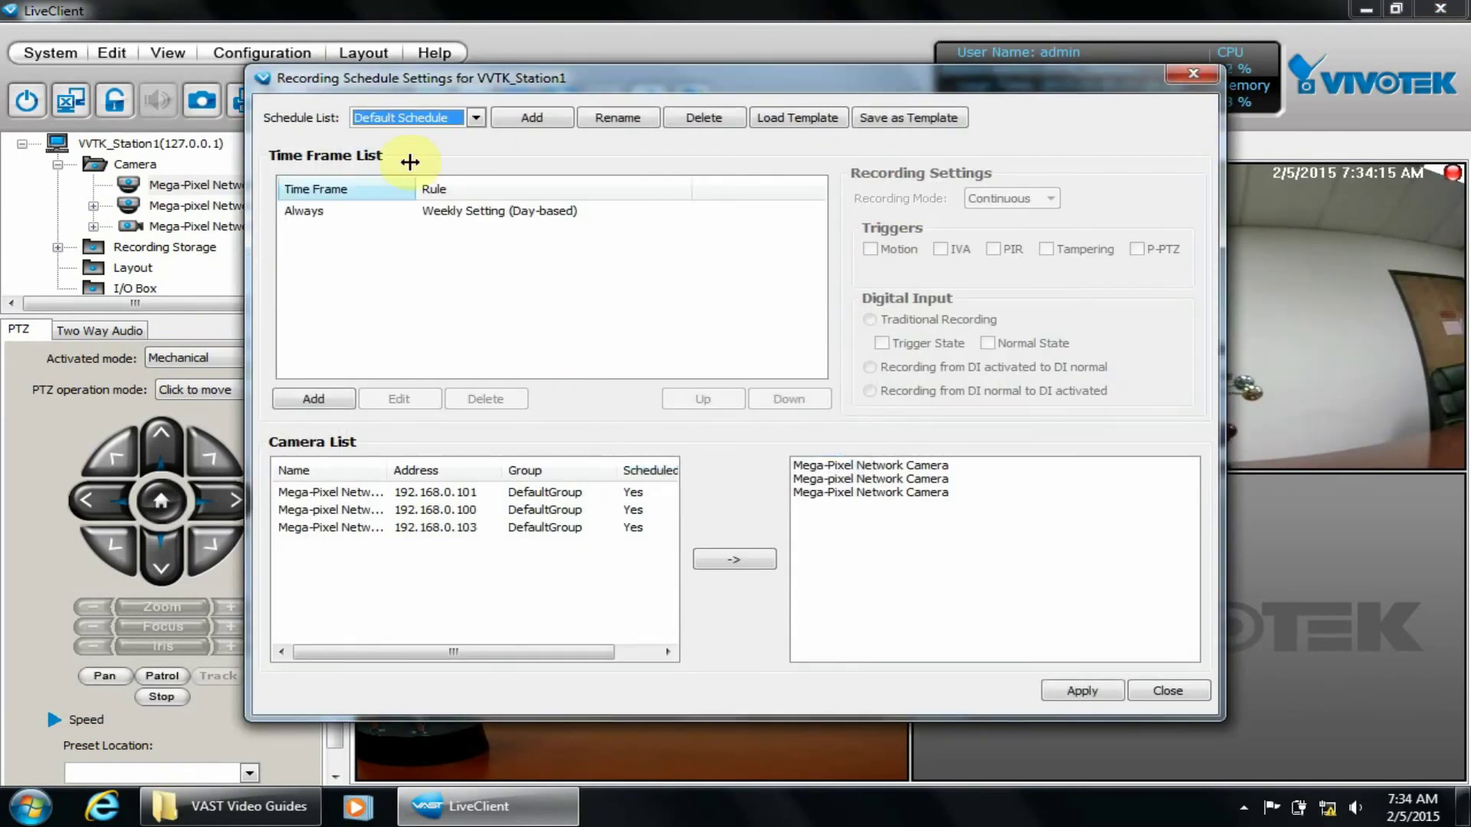
left_click(458, 212)
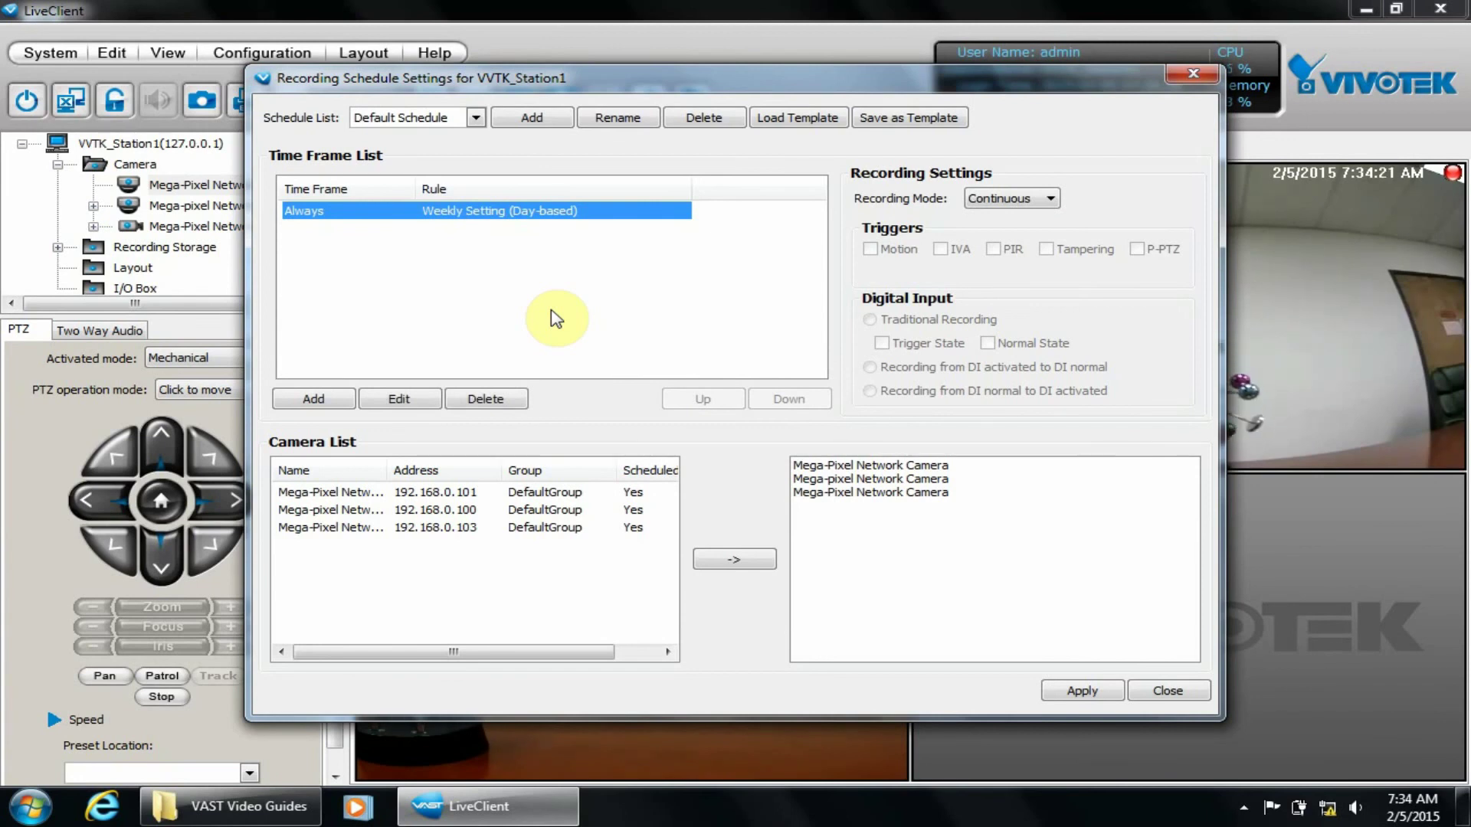
Step: Set the recording mode to Event with P-PTZ among the triggers, apply, and close
left_click(1022, 201)
left_click(1004, 244)
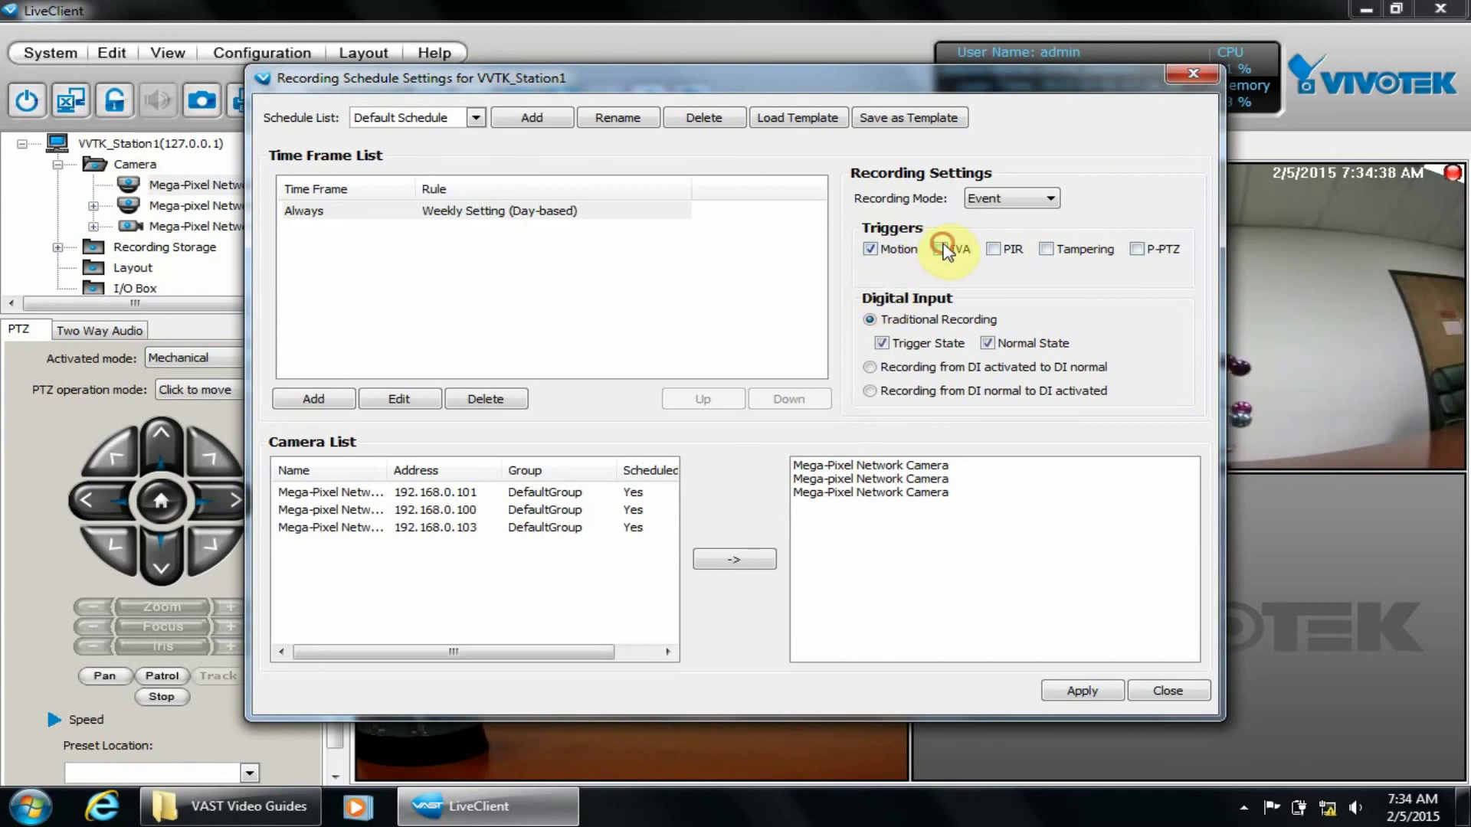
left_click(1142, 253)
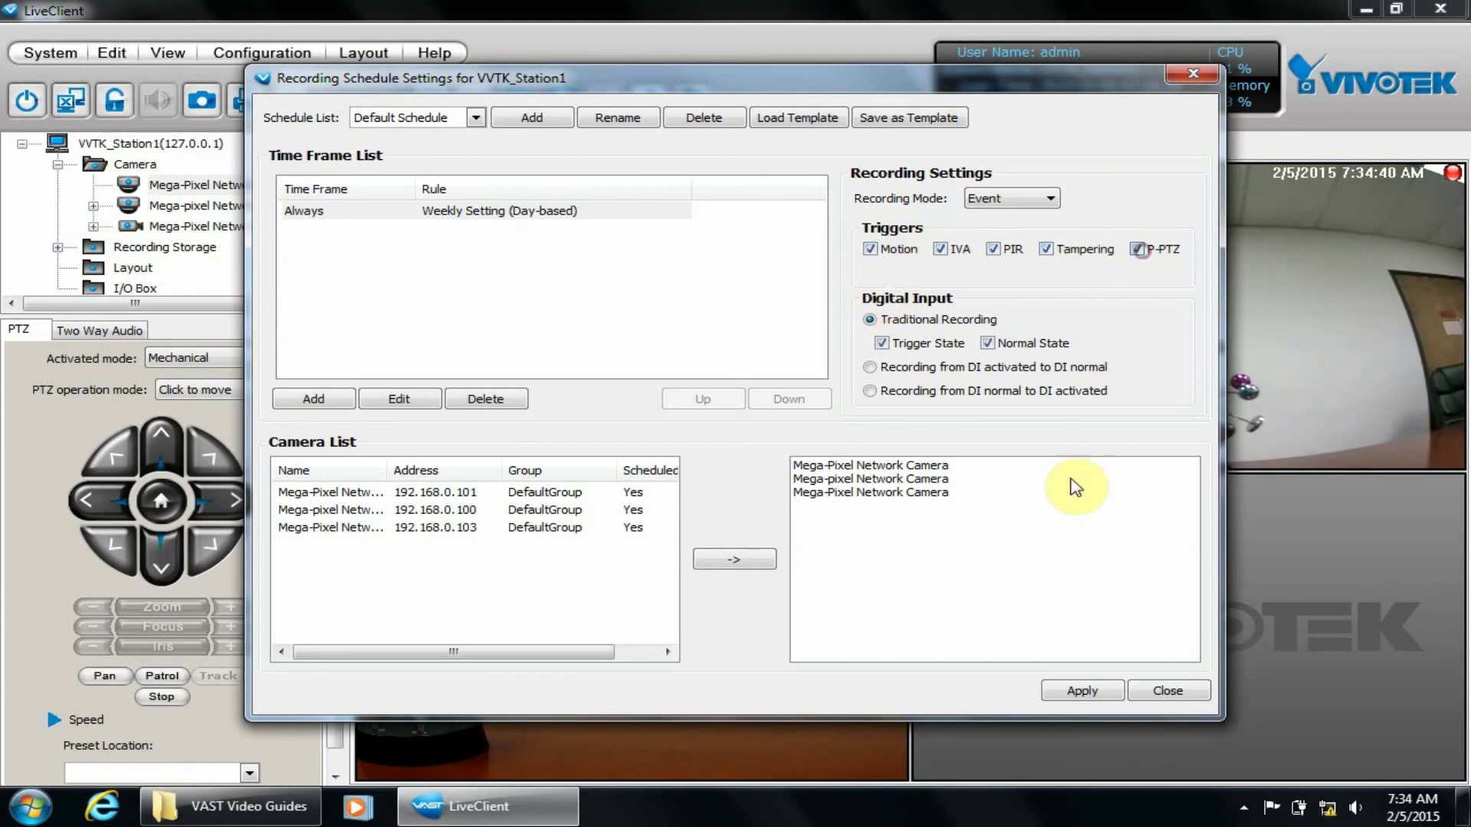
left_click(1086, 692)
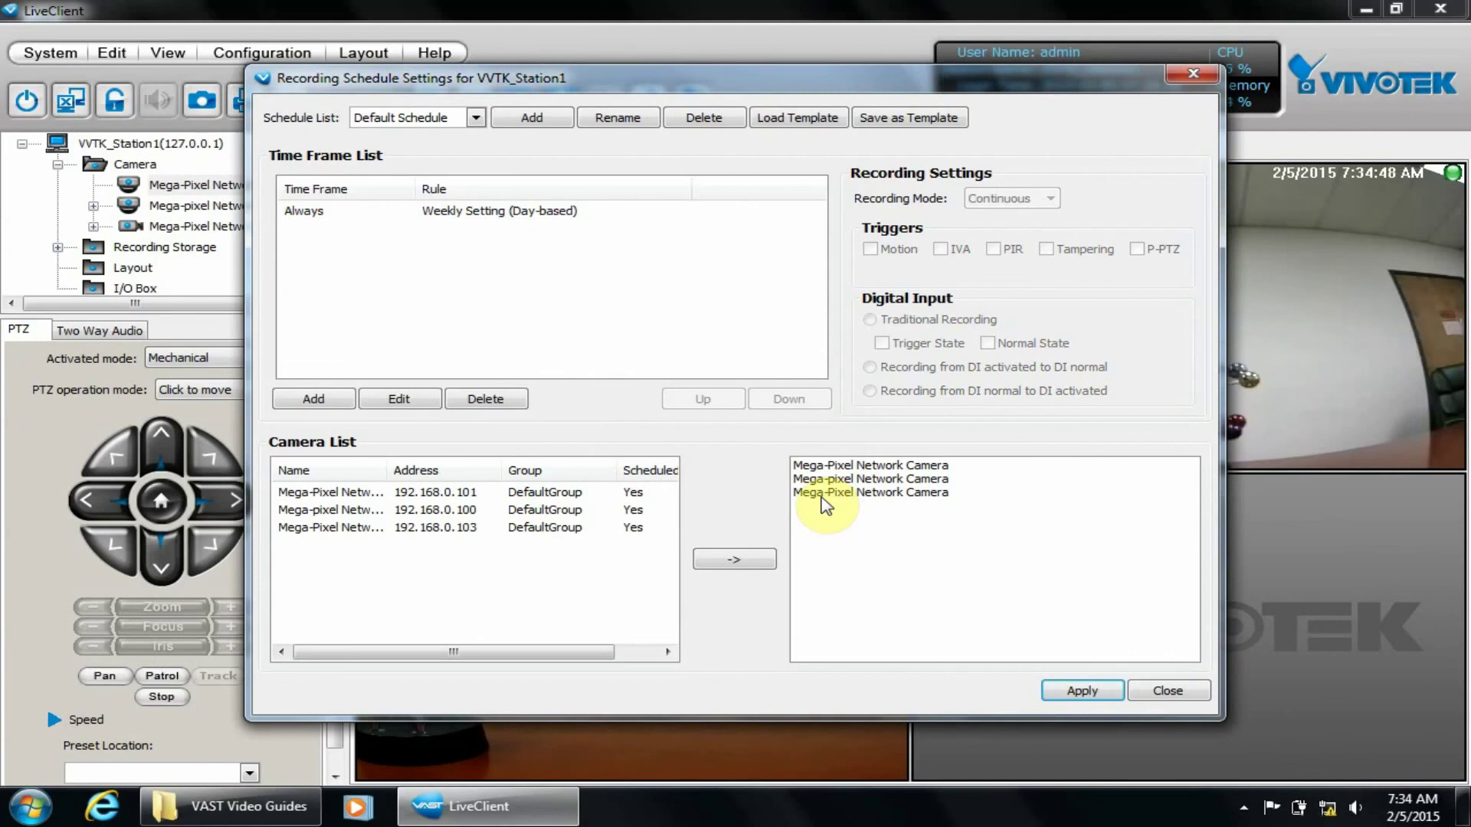
left_click(1172, 694)
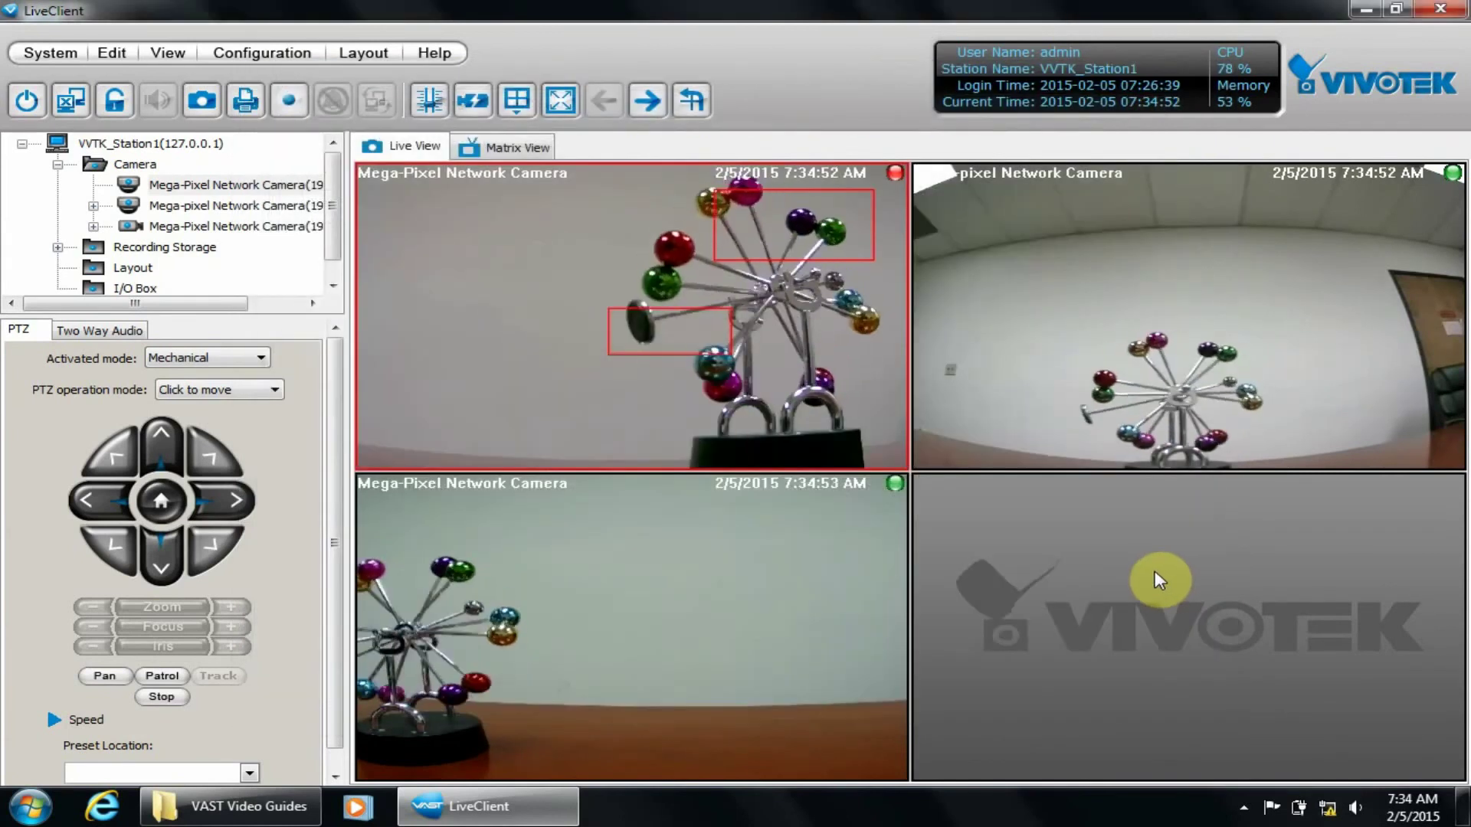